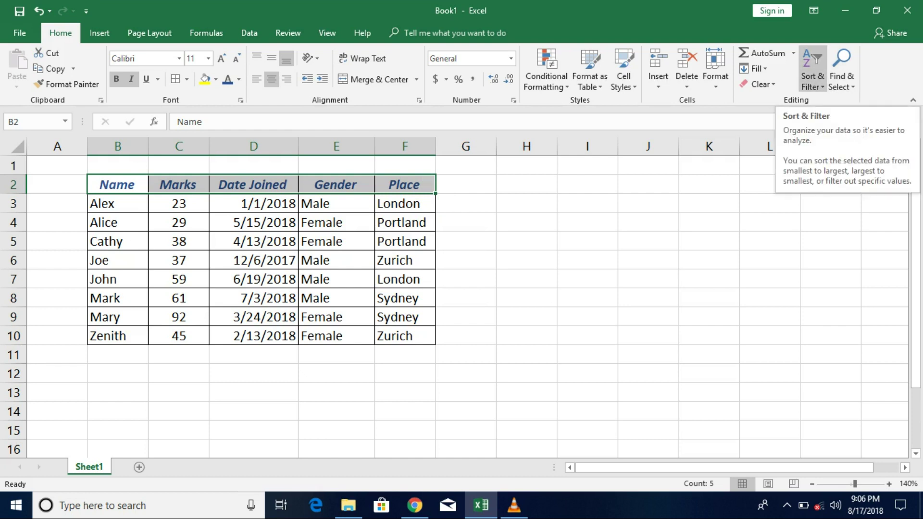
{"action": "left_click", "coordinate": [812, 72]}
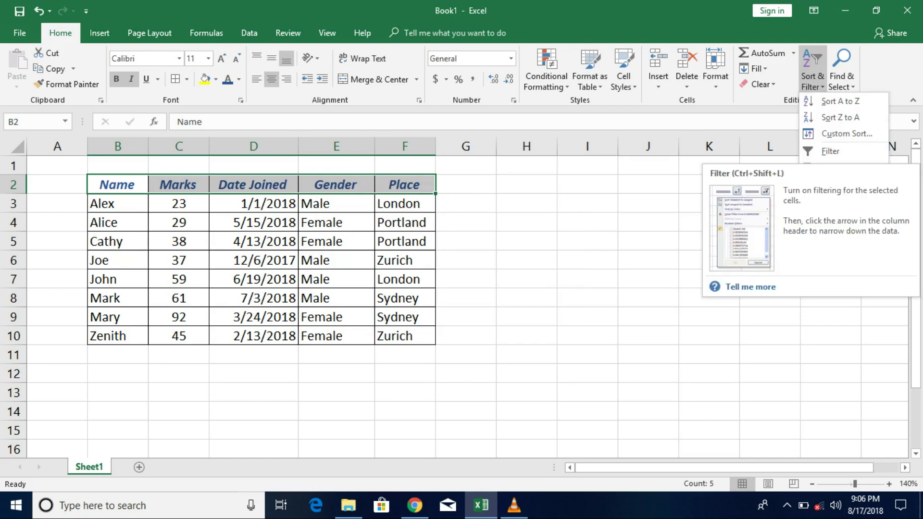
{"action": "left_click", "coordinate": [846, 134]}
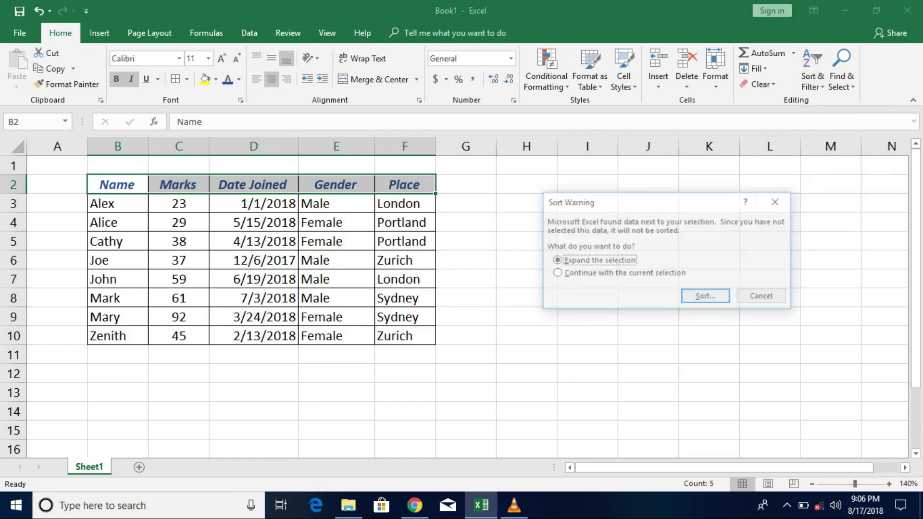
{"action": "left_click", "coordinate": [777, 201]}
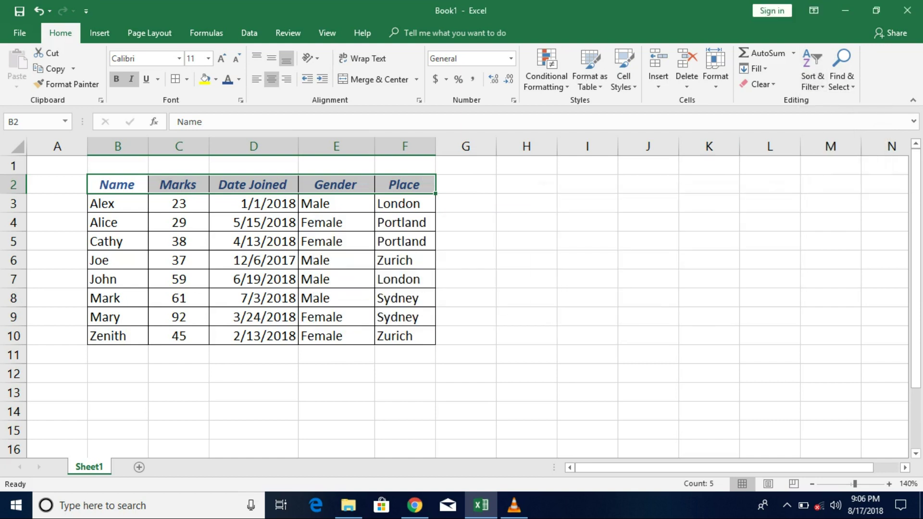
Turn on filtering for the selected header row B2:F2 and look at the Name column's filter choices.
{"action": "left_click", "coordinate": [812, 67]}
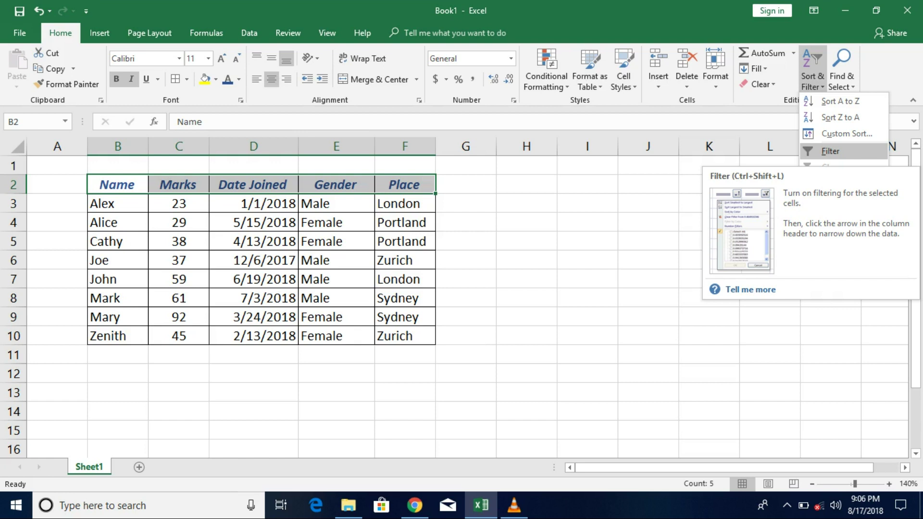
{"action": "left_click", "coordinate": [830, 151]}
{"action": "left_click", "coordinate": [526, 241]}
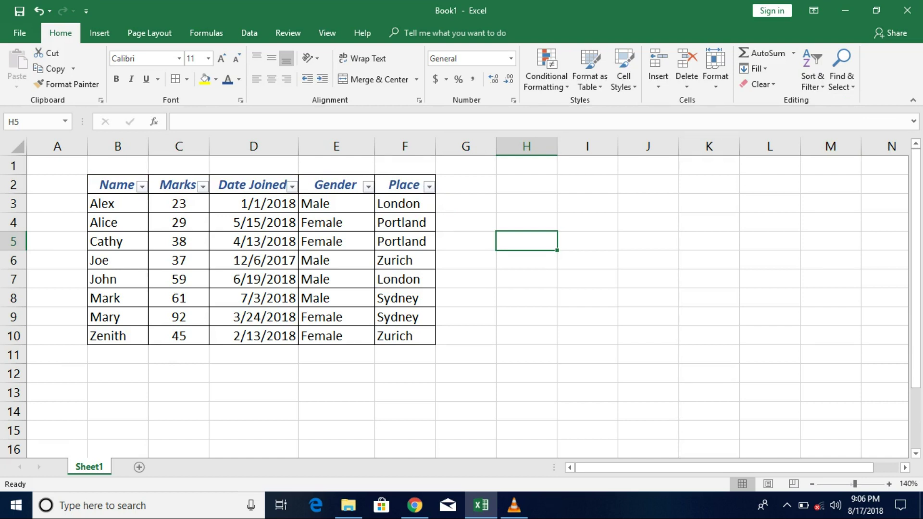
{"action": "left_click", "coordinate": [142, 186]}
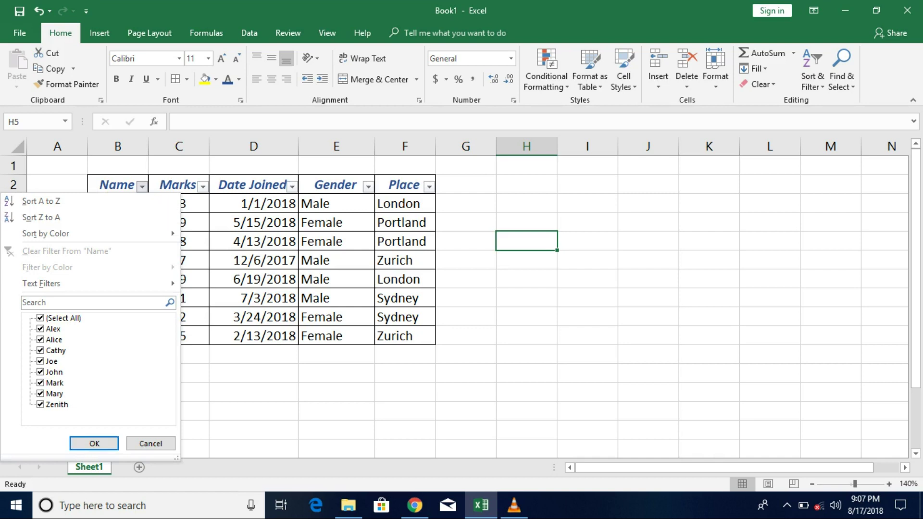
{"action": "key", "text": "Escape"}
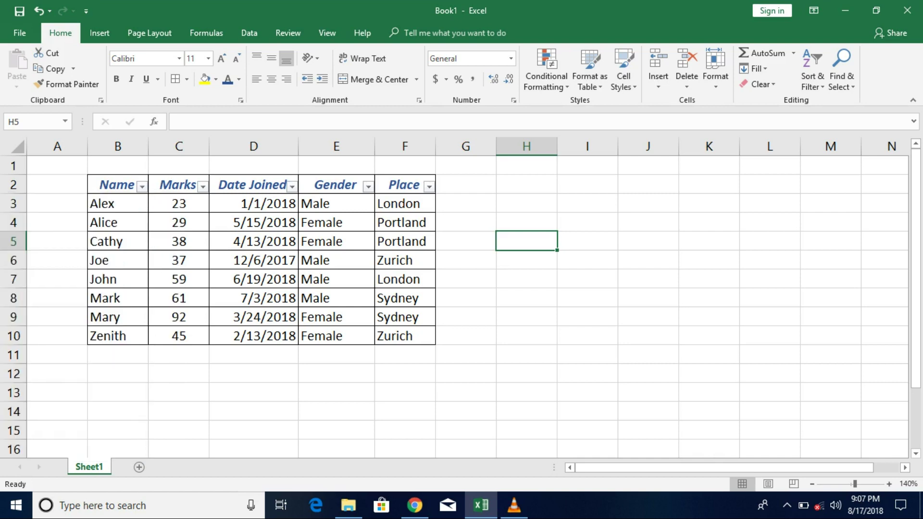
Filter the Gender column so that only the Male records are shown.
{"action": "left_click", "coordinate": [368, 186]}
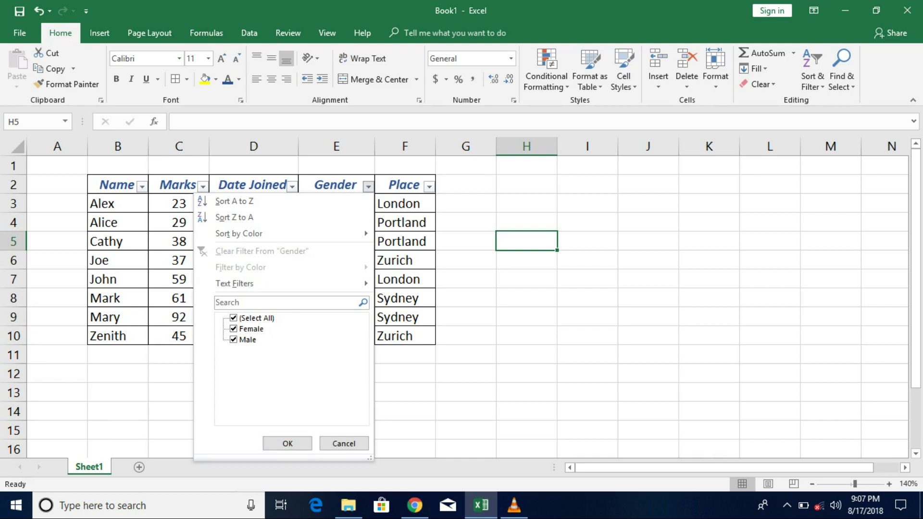
{"action": "left_click", "coordinate": [233, 340]}
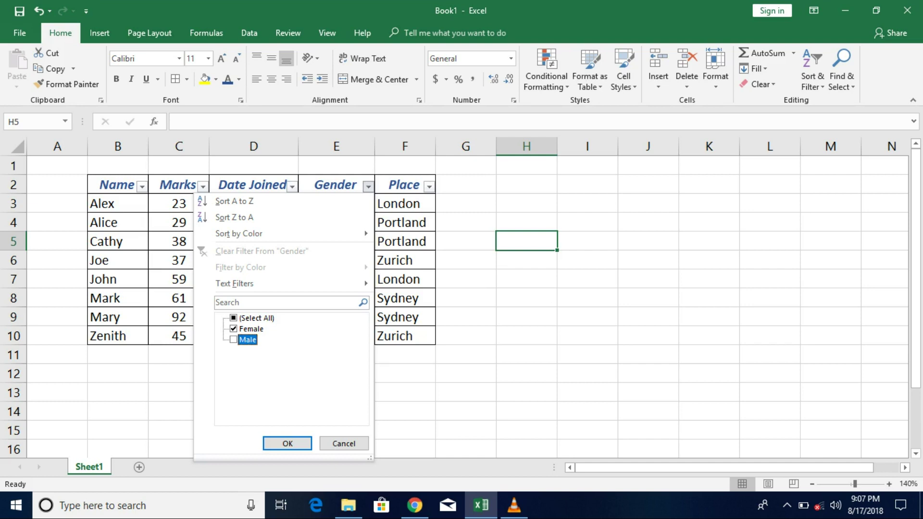
{"action": "left_click", "coordinate": [234, 318]}
{"action": "left_click", "coordinate": [234, 318]}
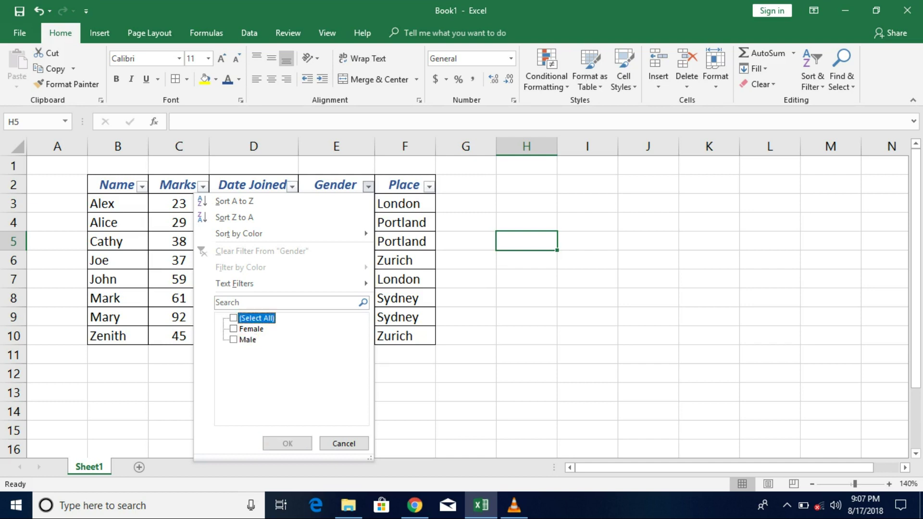
{"action": "left_click", "coordinate": [233, 340]}
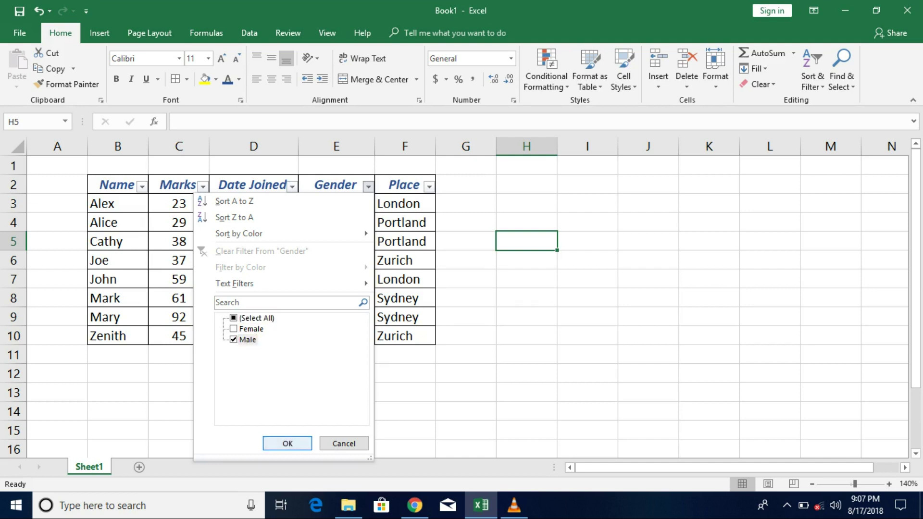
{"action": "left_click", "coordinate": [287, 443]}
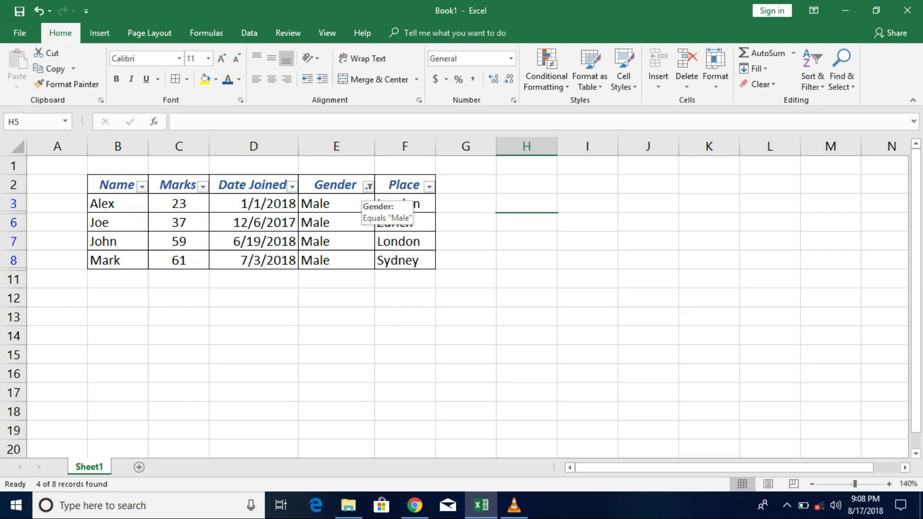
Clear the filter from the Gender column and refilter it to show only the Female records.
{"action": "left_click", "coordinate": [368, 187]}
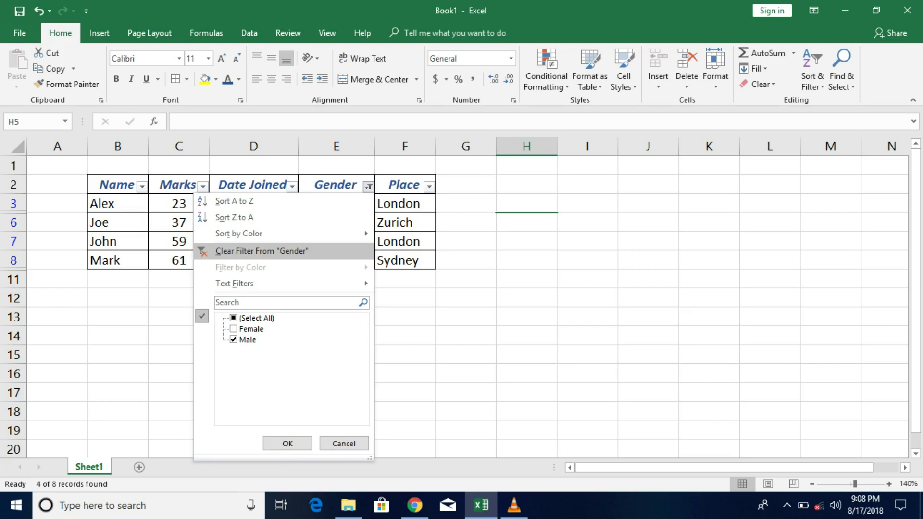
{"action": "left_click", "coordinate": [262, 251]}
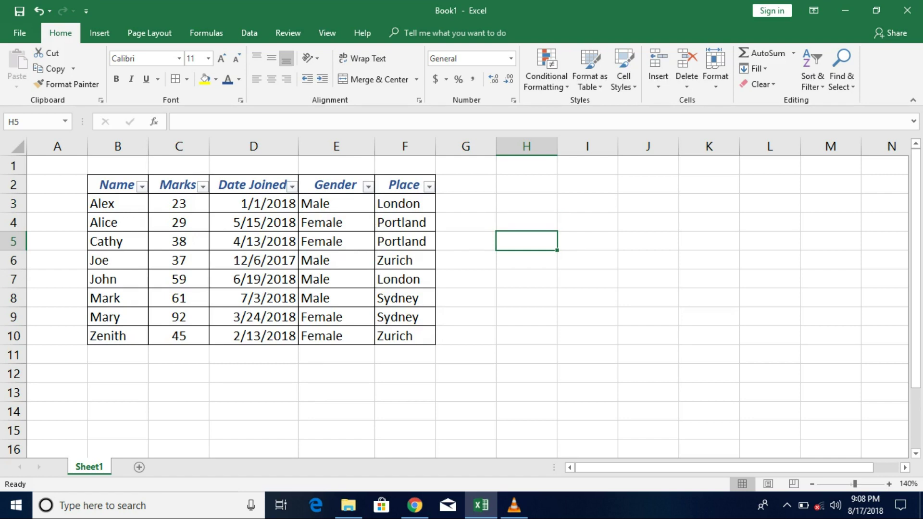
{"action": "left_click", "coordinate": [368, 186]}
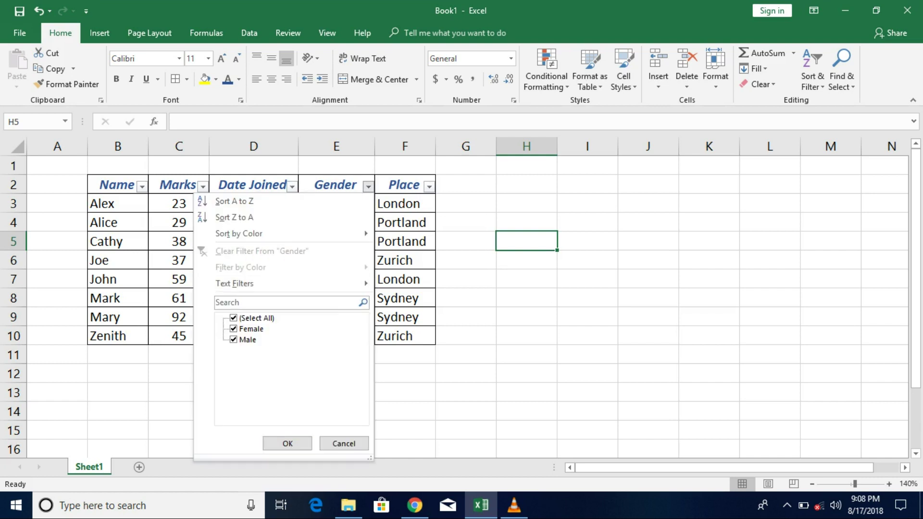
{"action": "left_click", "coordinate": [234, 317]}
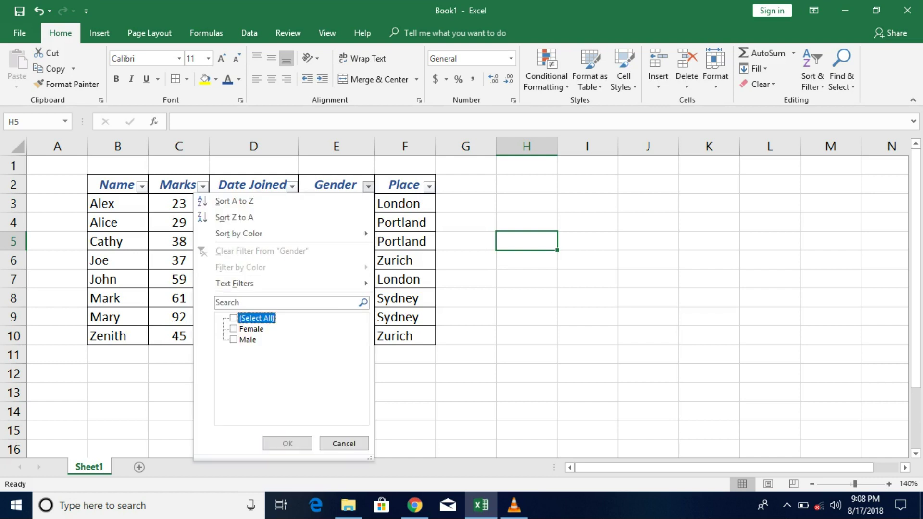
{"action": "left_click", "coordinate": [234, 329]}
{"action": "left_click", "coordinate": [287, 443]}
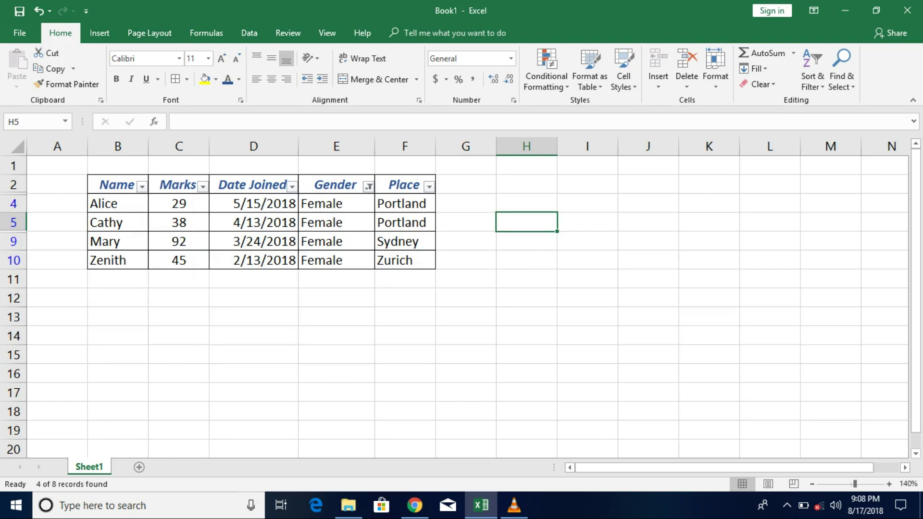
Clear the table's filters and filter the Gender column to show only the Male records.
{"action": "left_click", "coordinate": [812, 69]}
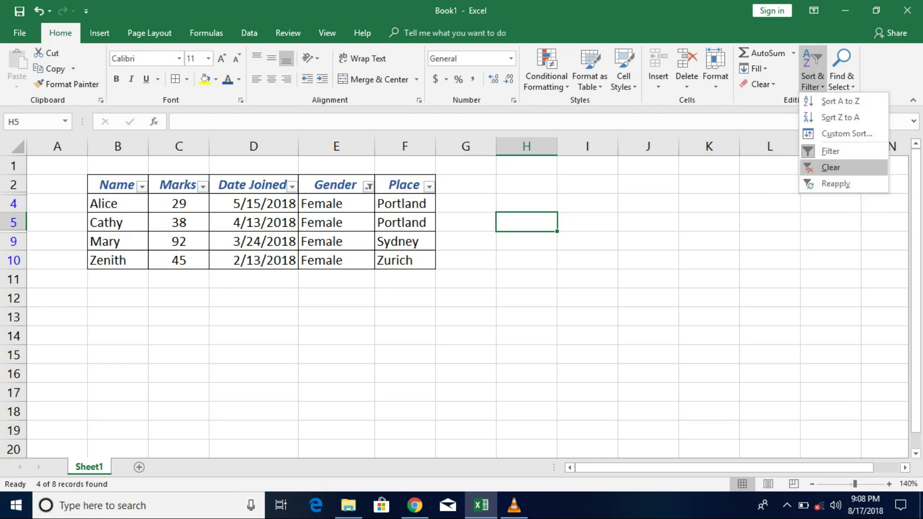
{"action": "left_click", "coordinate": [830, 167]}
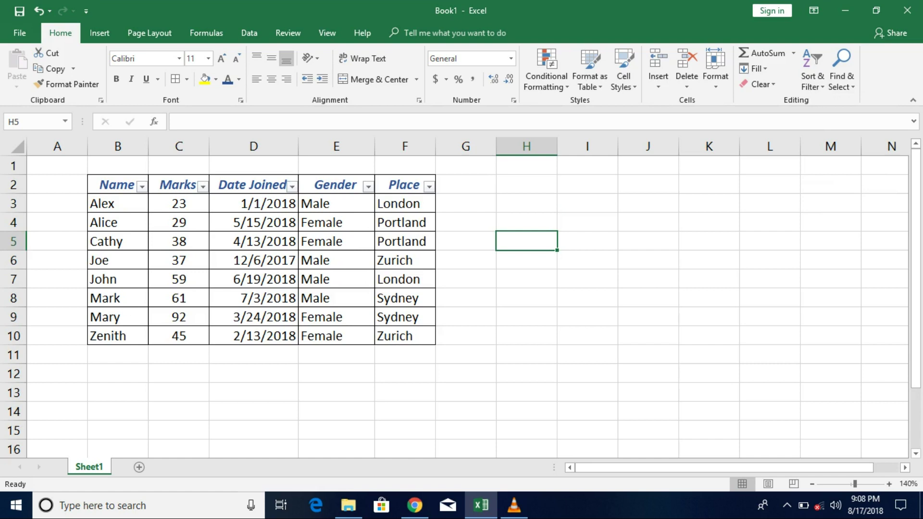
{"action": "left_click", "coordinate": [368, 186]}
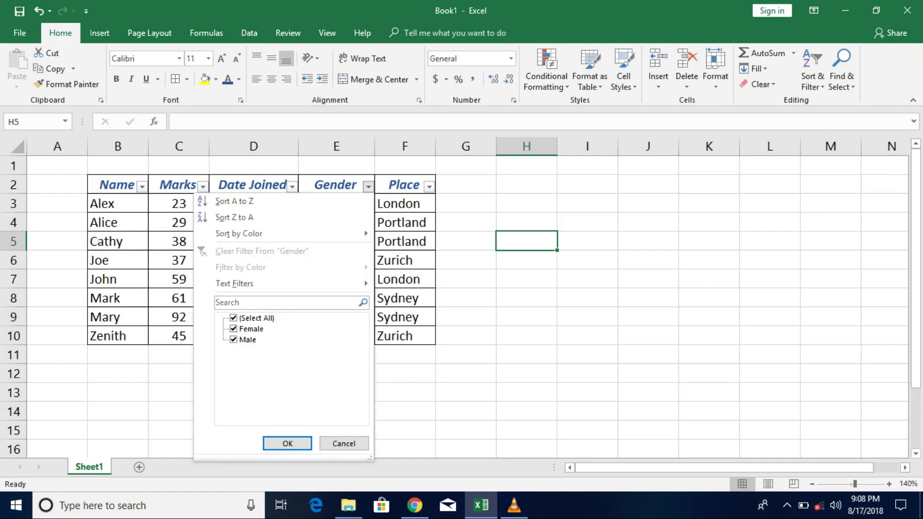
{"action": "left_click", "coordinate": [234, 317]}
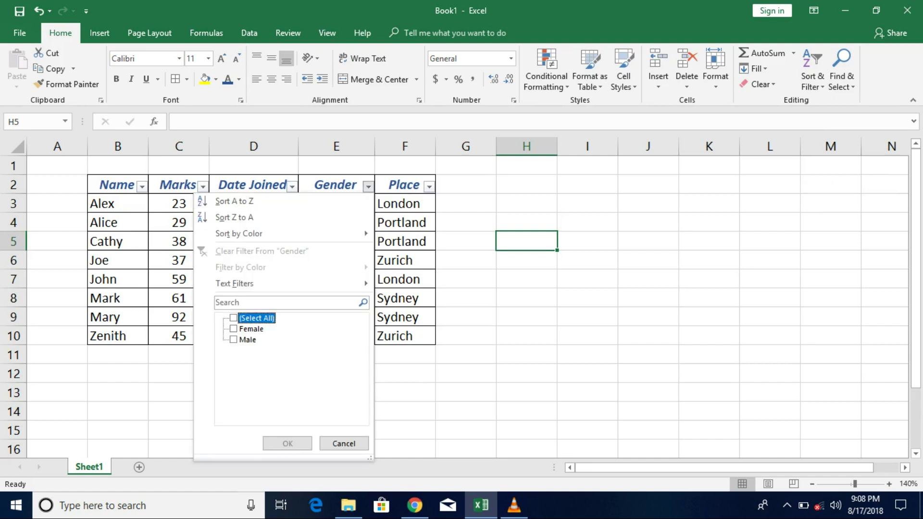
{"action": "left_click", "coordinate": [234, 340]}
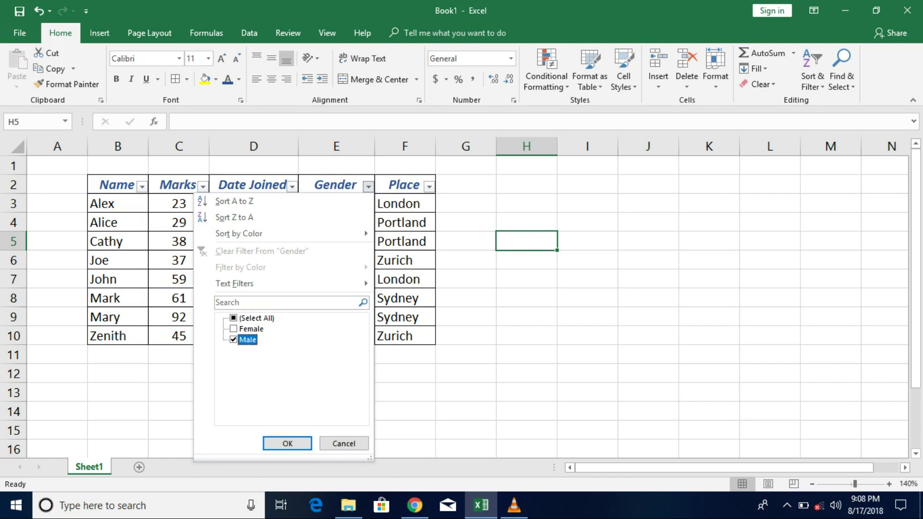
{"action": "left_click", "coordinate": [287, 443]}
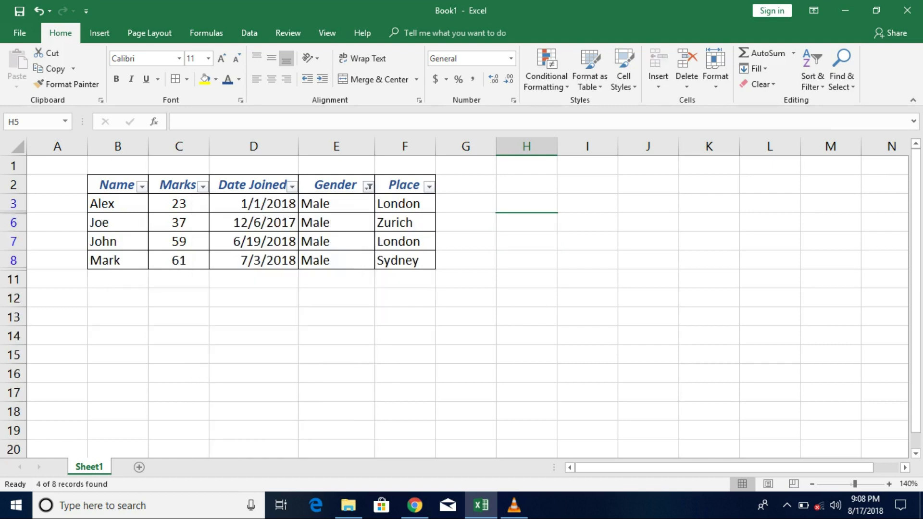
Narrow the filtered records further by limiting the Place column to London.
{"action": "left_click", "coordinate": [429, 187]}
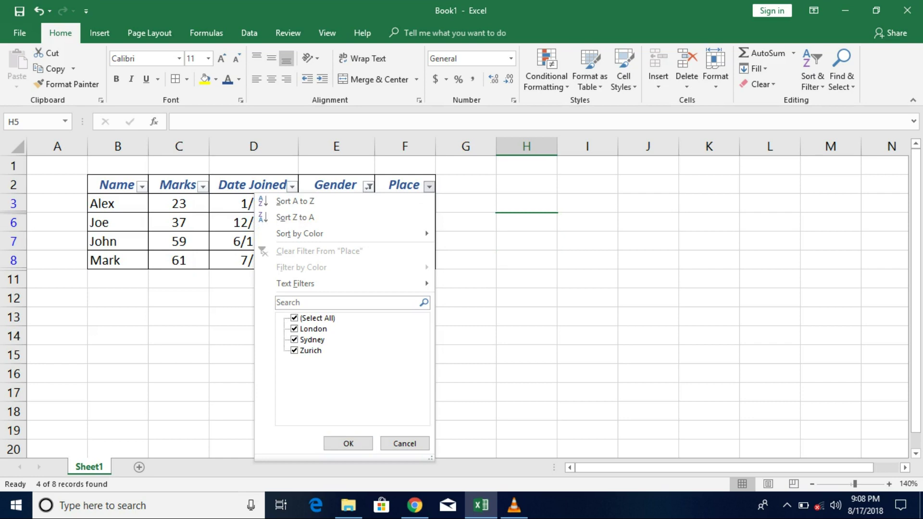
{"action": "left_click", "coordinate": [294, 319]}
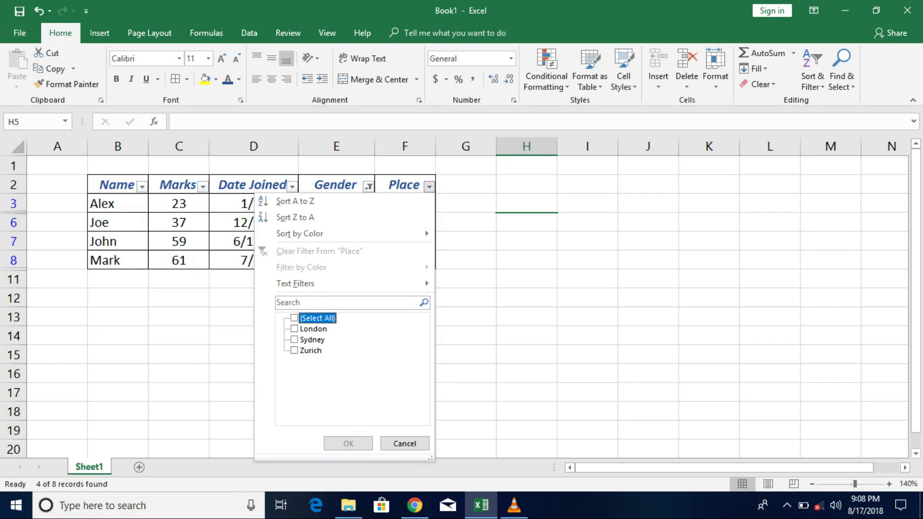
{"action": "left_click", "coordinate": [294, 329]}
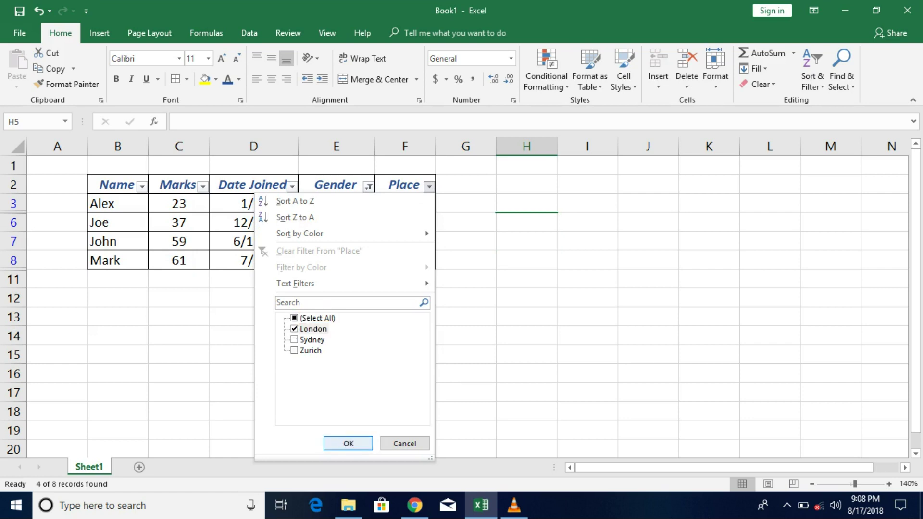
{"action": "left_click", "coordinate": [348, 443]}
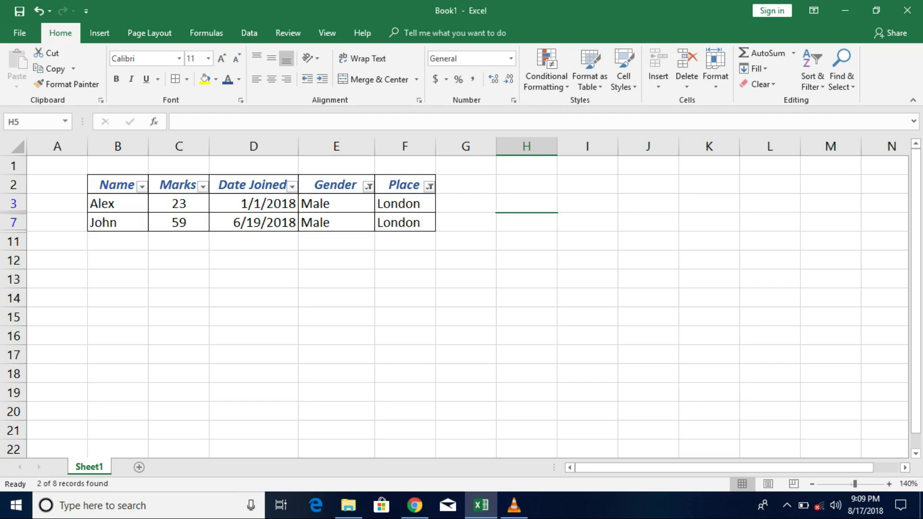
Check the Gender column's filter choices, keep them as they are, and clear all filters from the table.
{"action": "left_click", "coordinate": [368, 186]}
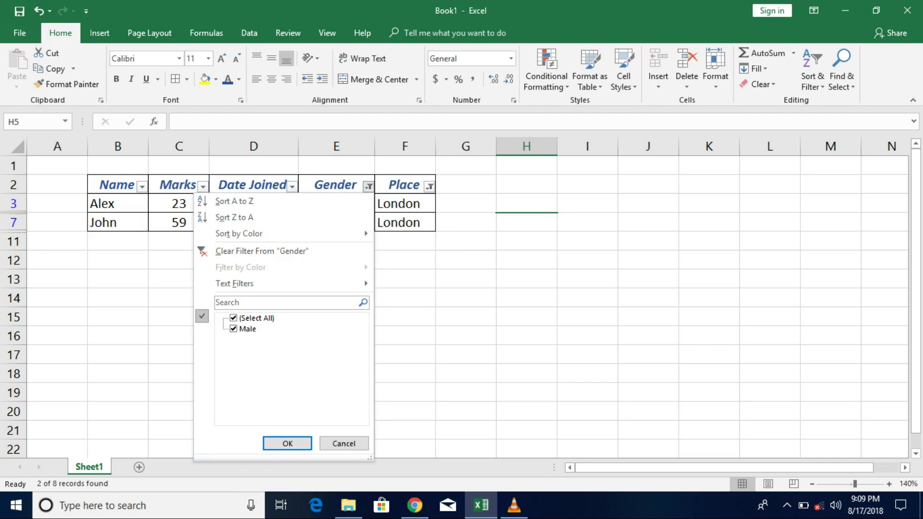
{"action": "left_click", "coordinate": [287, 443]}
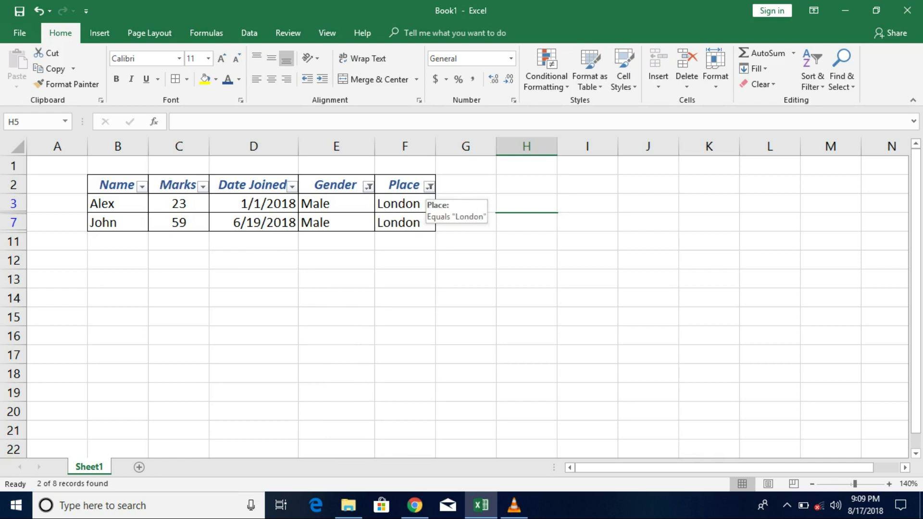
{"action": "left_click", "coordinate": [813, 72]}
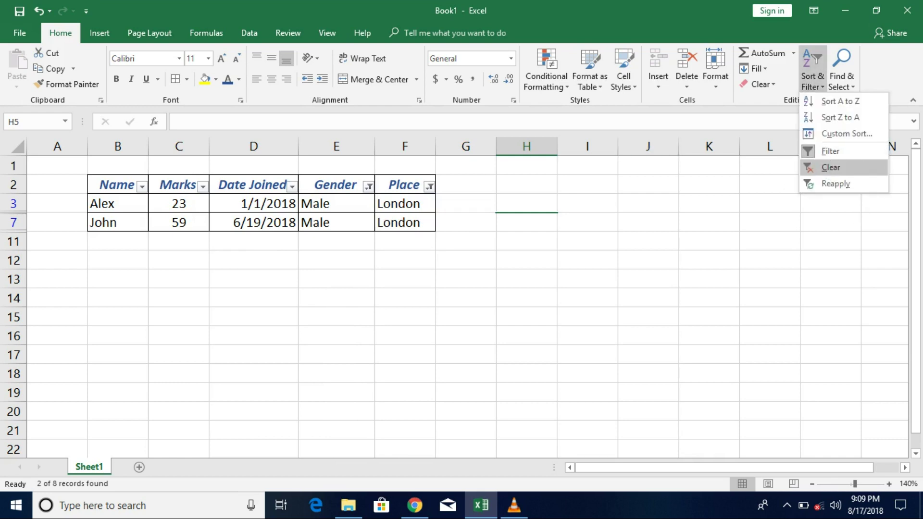
{"action": "left_click", "coordinate": [830, 167]}
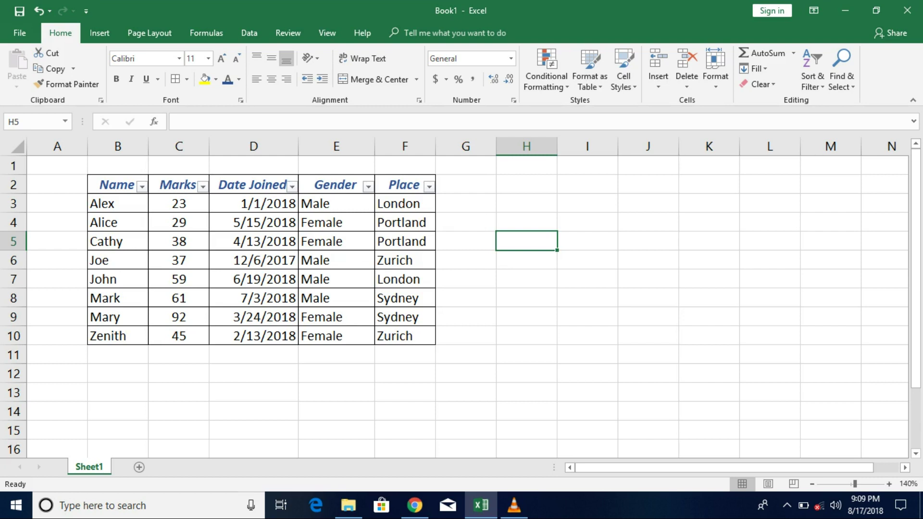
{"action": "left_click", "coordinate": [368, 187]}
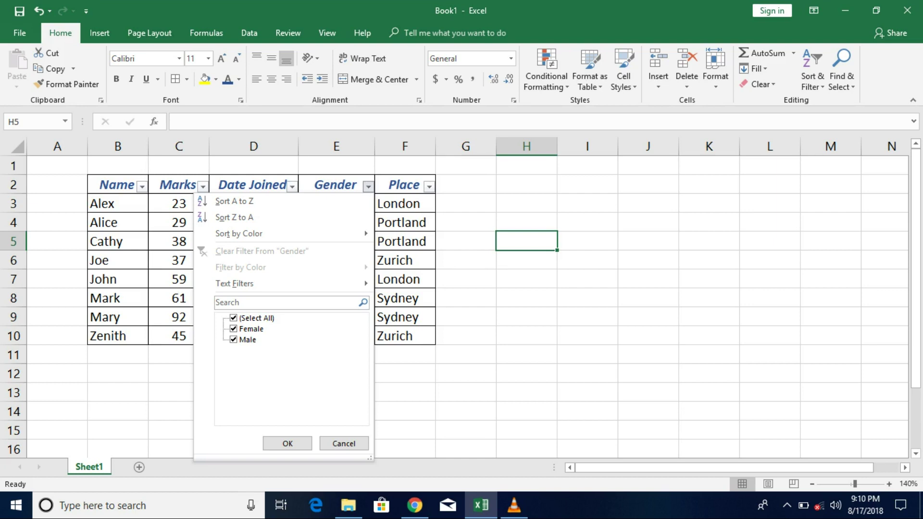
{"action": "left_click", "coordinate": [288, 443]}
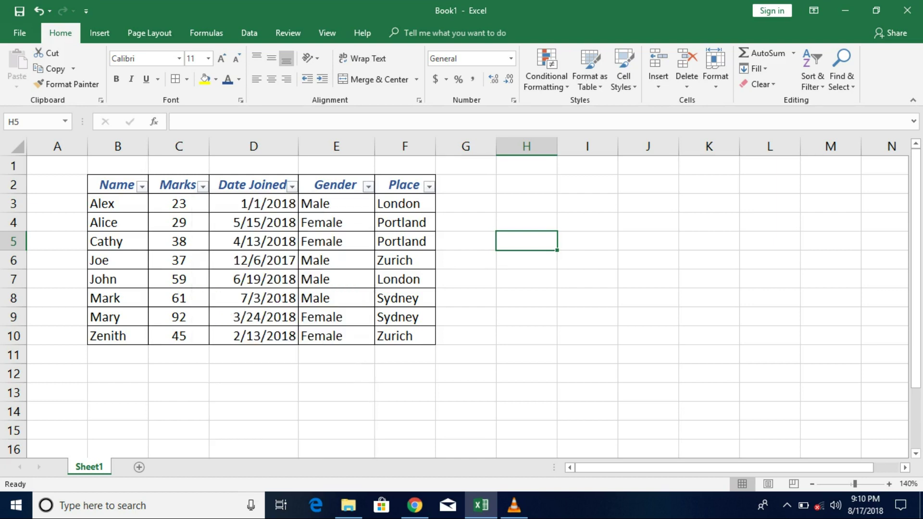
{"action": "left_click", "coordinate": [812, 77]}
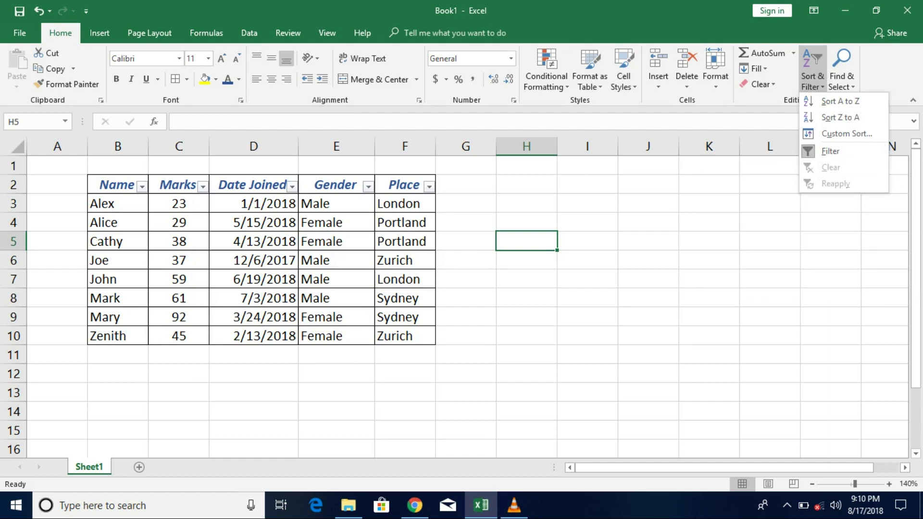
{"action": "key", "text": "Escape"}
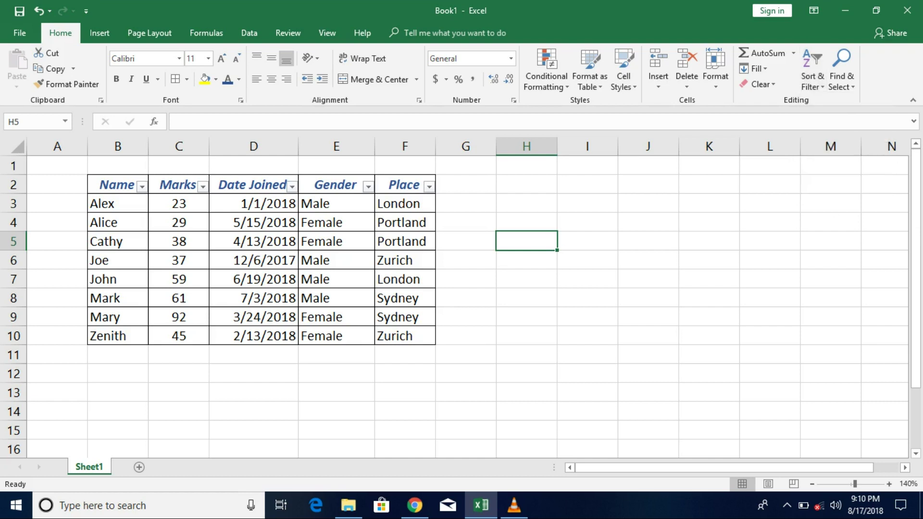
Highlight the Marks values in C3:C10 that are greater than 50 with Light Red Fill with Dark Red Text.
{"action": "left_click_drag", "start_coordinate": [179, 203], "coordinate": [179, 336]}
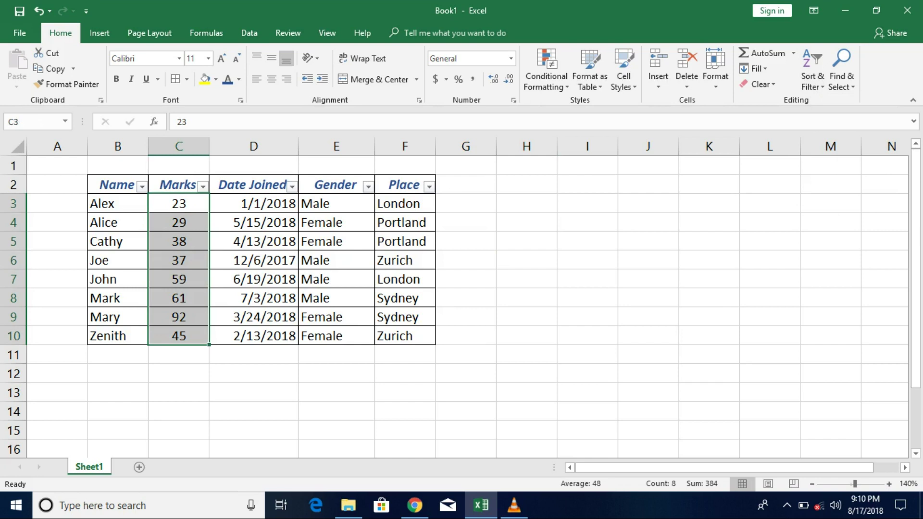
{"action": "left_click", "coordinate": [546, 72]}
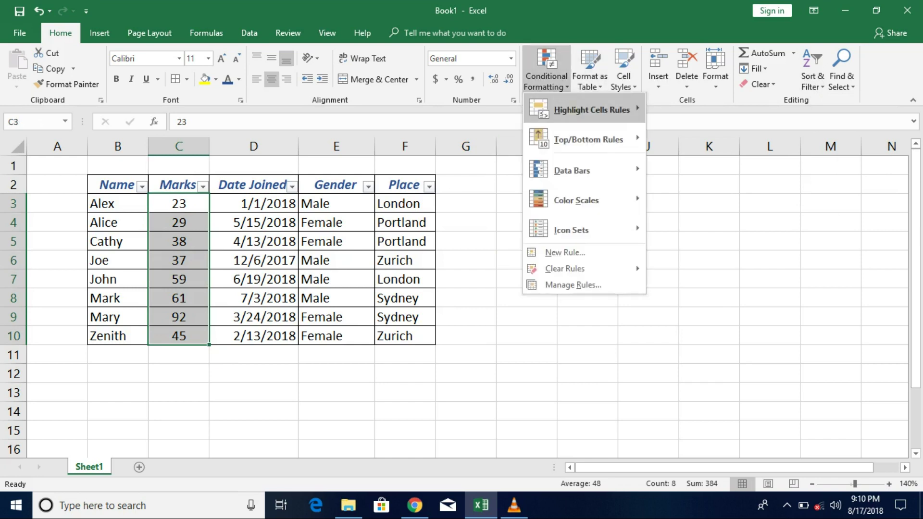
{"action": "mouse_move", "coordinate": [591, 110]}
{"action": "left_click", "coordinate": [705, 111]}
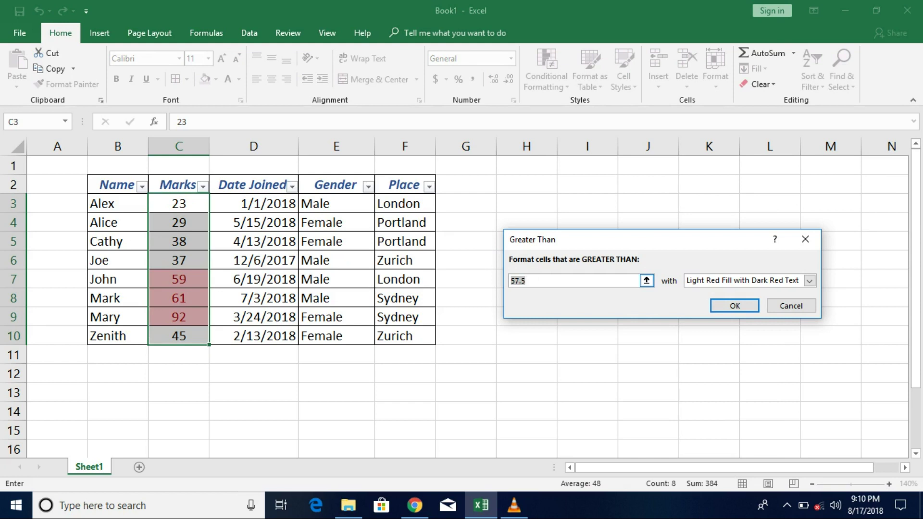
{"action": "type", "text": "50"}
{"action": "left_click", "coordinate": [734, 305]}
{"action": "left_click", "coordinate": [526, 279]}
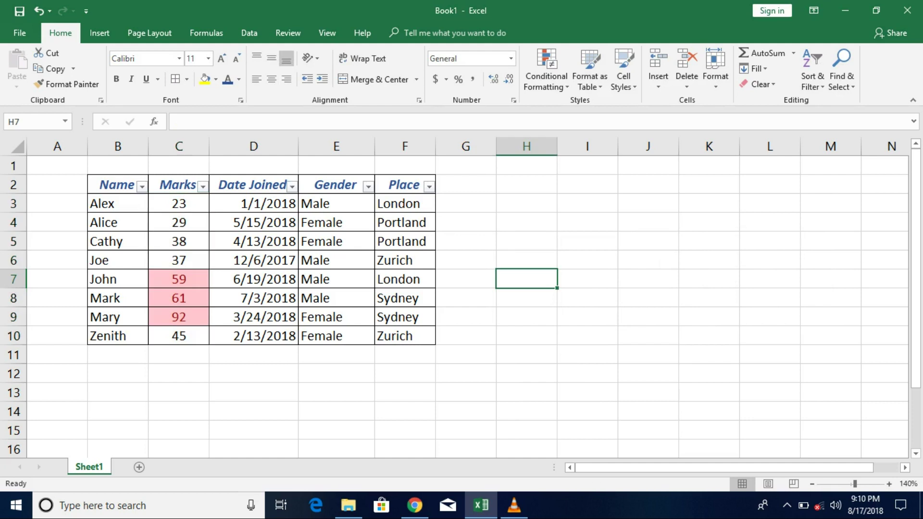
Format the Gender cells E3:E10 that contain the text Male with Green Fill with Dark Green Text.
{"action": "left_click_drag", "start_coordinate": [336, 203], "coordinate": [336, 335]}
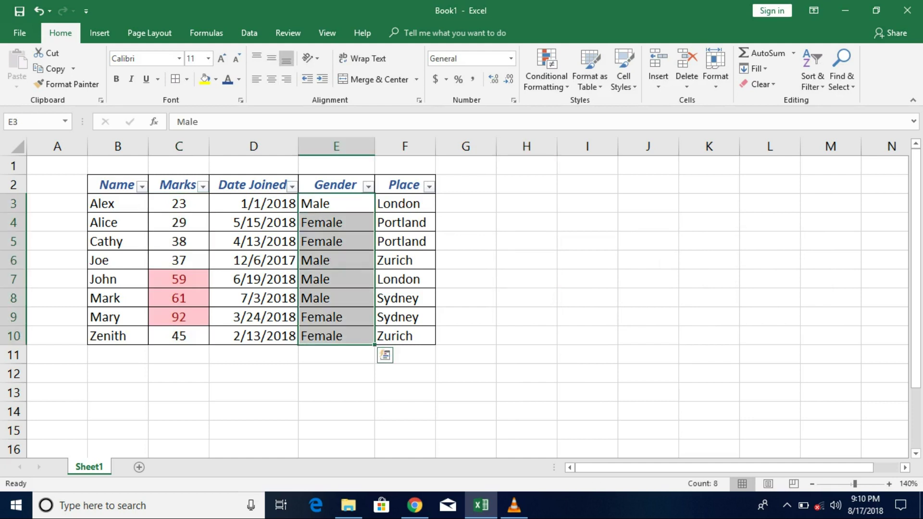
{"action": "left_click", "coordinate": [547, 72]}
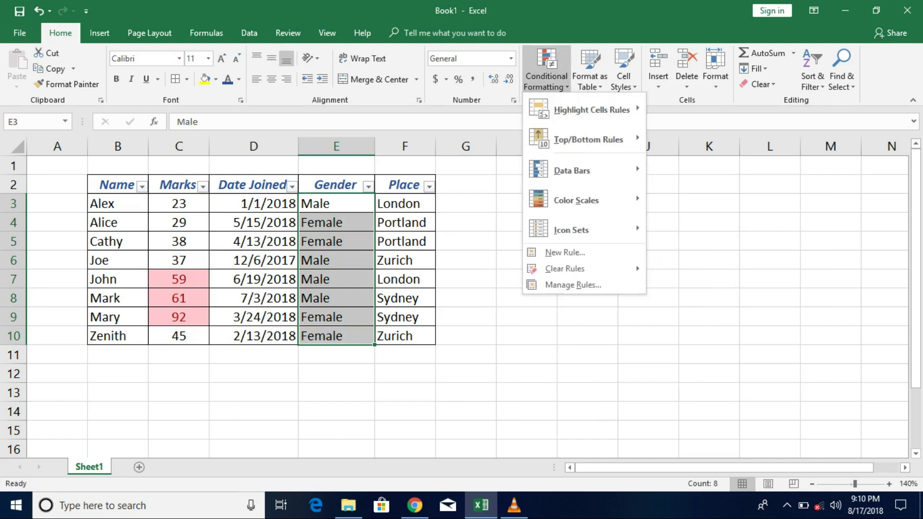
{"action": "mouse_move", "coordinate": [589, 139]}
{"action": "mouse_move", "coordinate": [591, 110]}
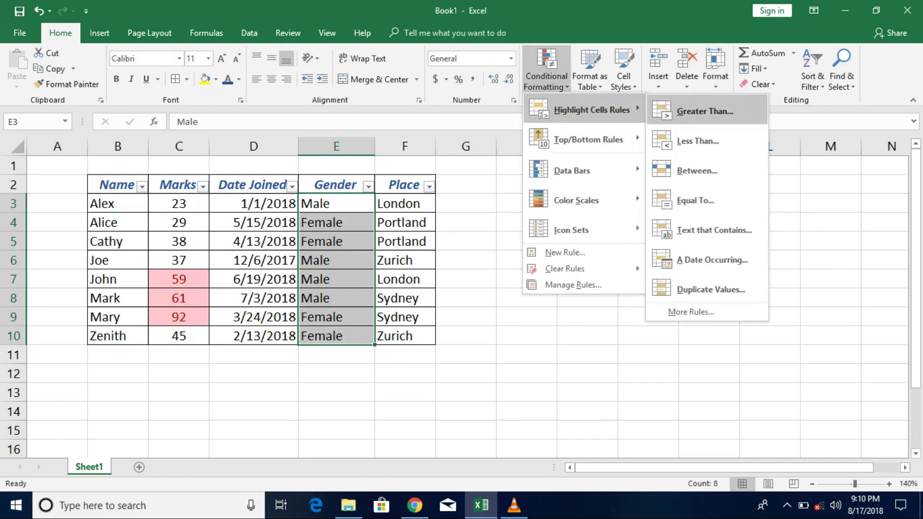
{"action": "left_click", "coordinate": [714, 230]}
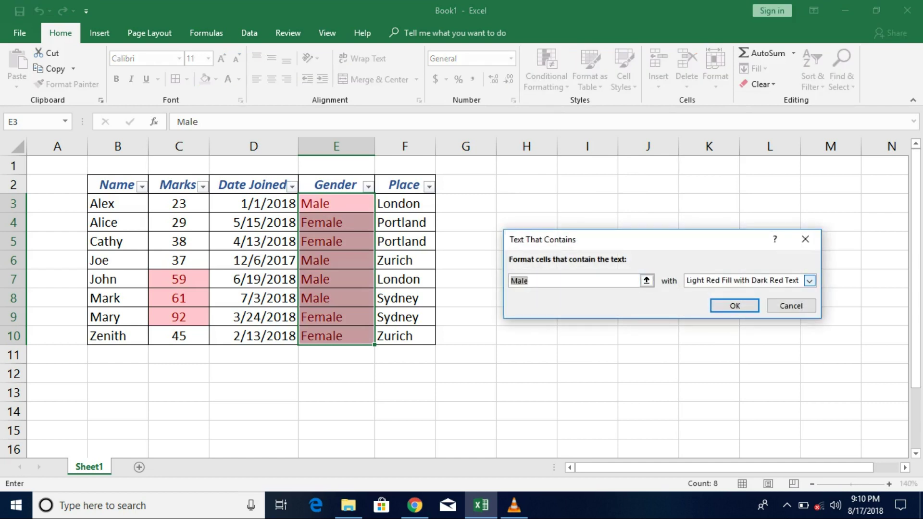
{"action": "left_click", "coordinate": [810, 280]}
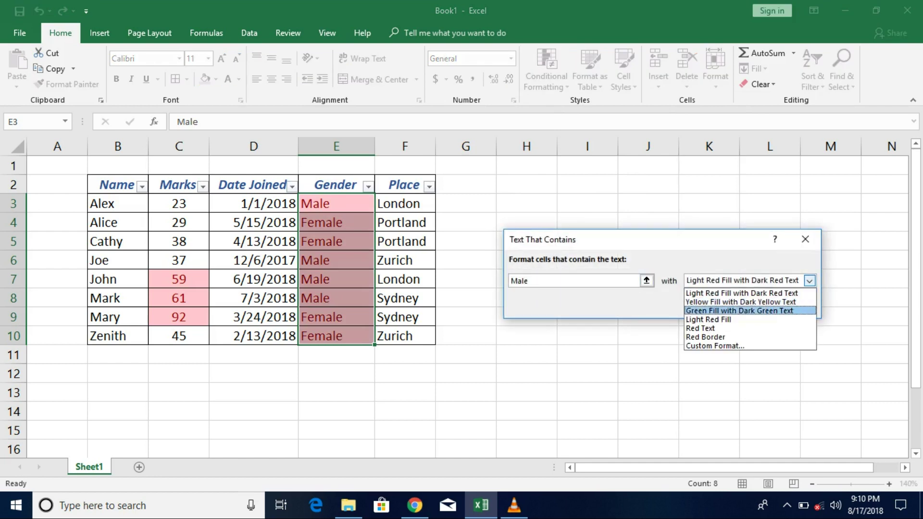
{"action": "left_click", "coordinate": [739, 311]}
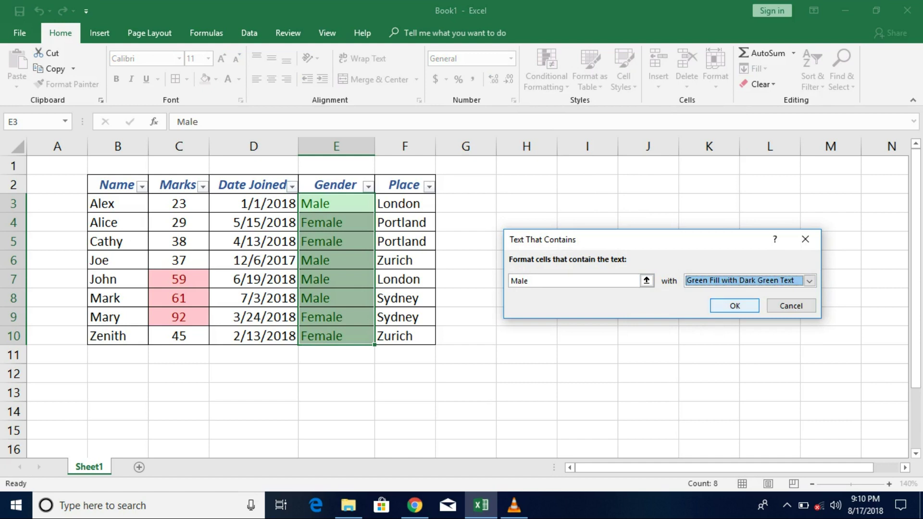
{"action": "left_click", "coordinate": [734, 306]}
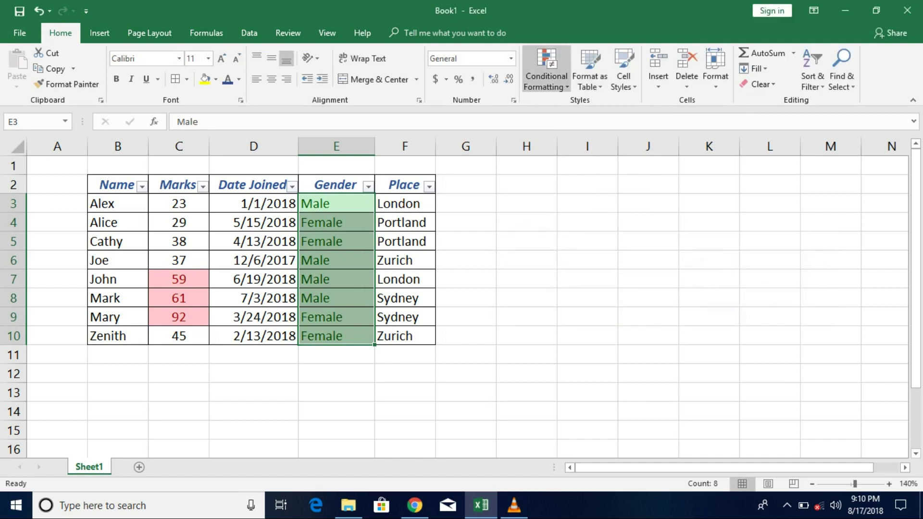
Add a text rule to the Gender cells that formats those containing FeMale with Light Red Fill with Dark Red Text.
{"action": "left_click", "coordinate": [547, 72]}
{"action": "mouse_move", "coordinate": [588, 140]}
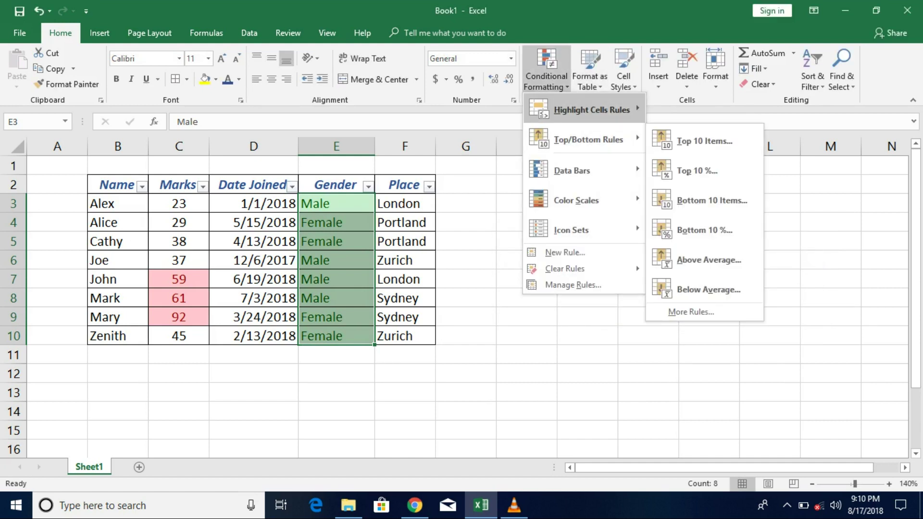
{"action": "mouse_move", "coordinate": [591, 109]}
{"action": "left_click", "coordinate": [714, 230]}
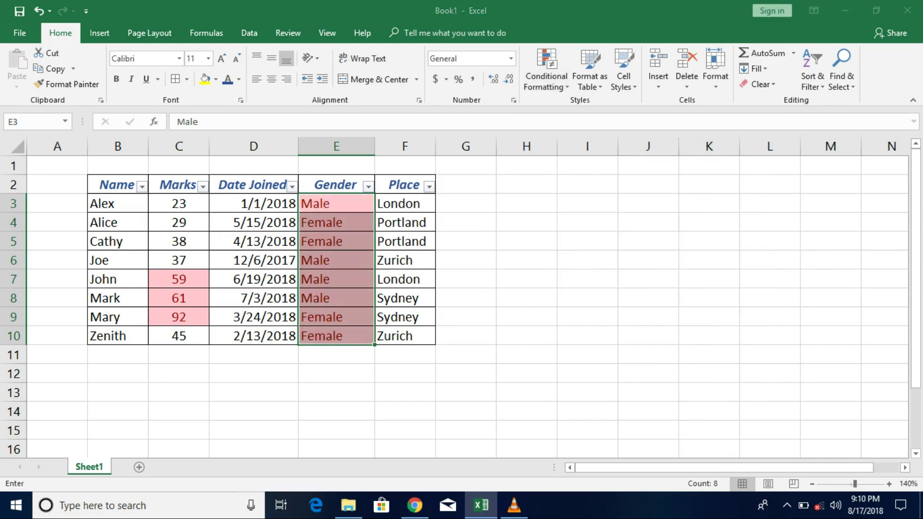
{"action": "left_click", "coordinate": [510, 280]}
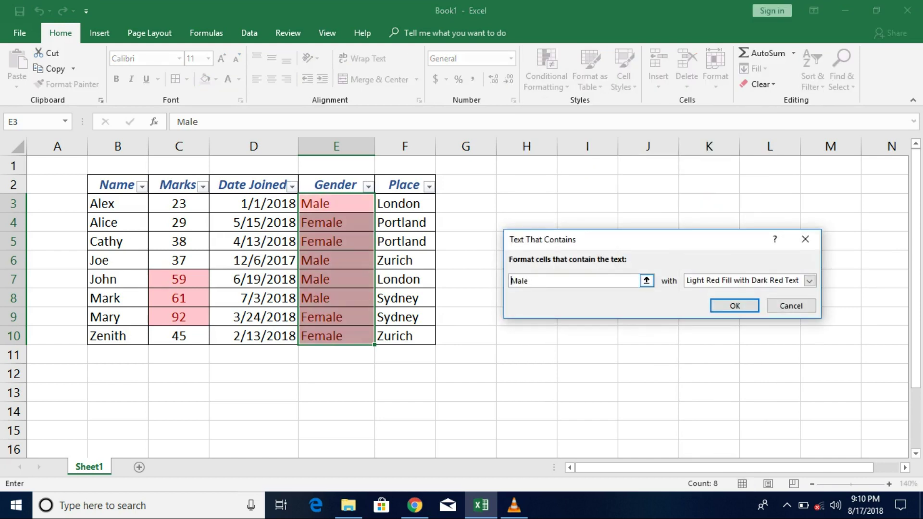
{"action": "type", "text": "Fe"}
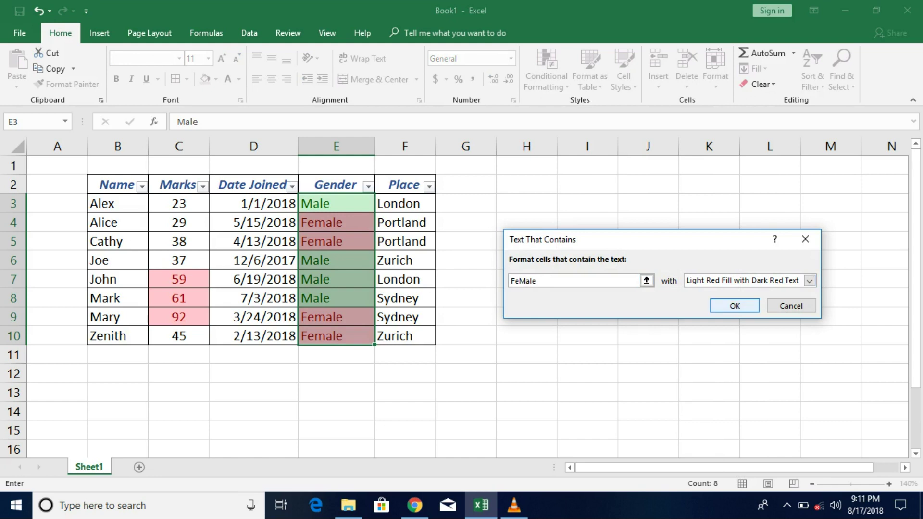
{"action": "left_click", "coordinate": [734, 305]}
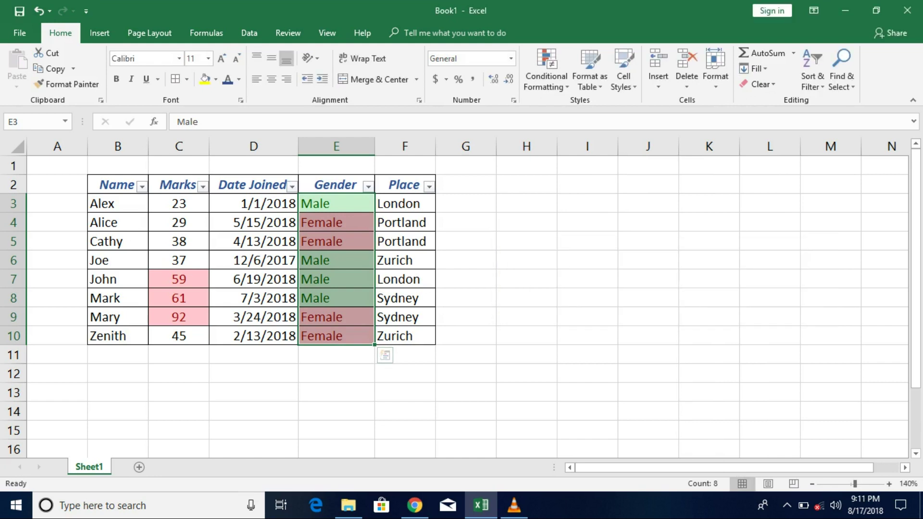
Review the conditional formatting rule types for the Place cells F3:F10, including highlight rules and data bars, without applying any.
{"action": "left_click", "coordinate": [405, 204]}
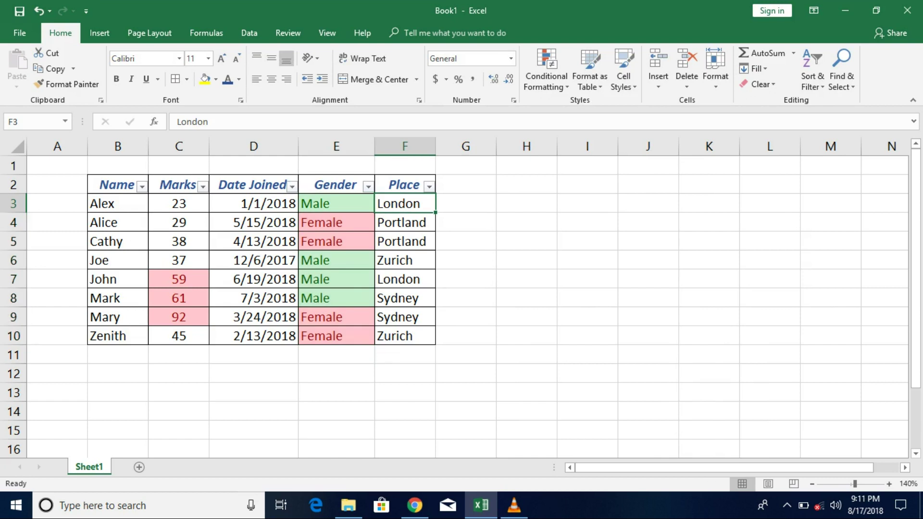
{"action": "left_click_drag", "start_coordinate": [405, 203], "coordinate": [405, 336]}
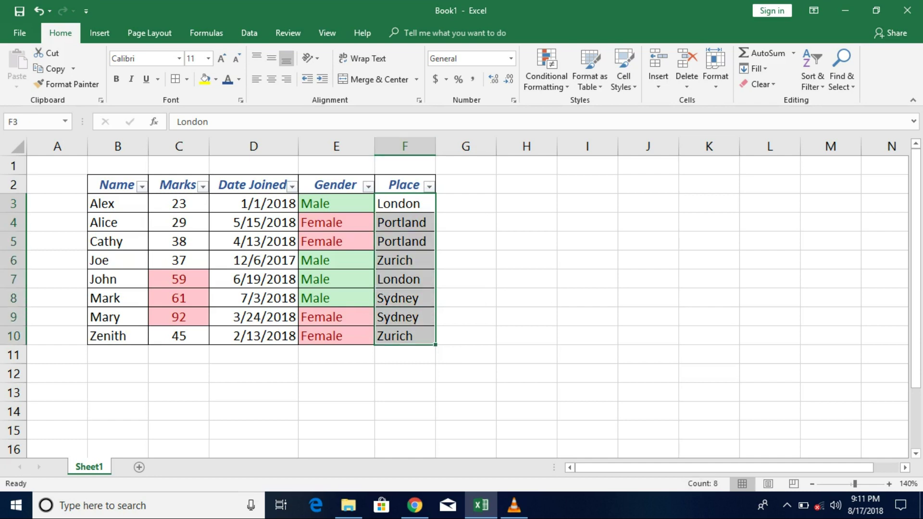
{"action": "left_click", "coordinate": [546, 67]}
{"action": "mouse_move", "coordinate": [591, 110]}
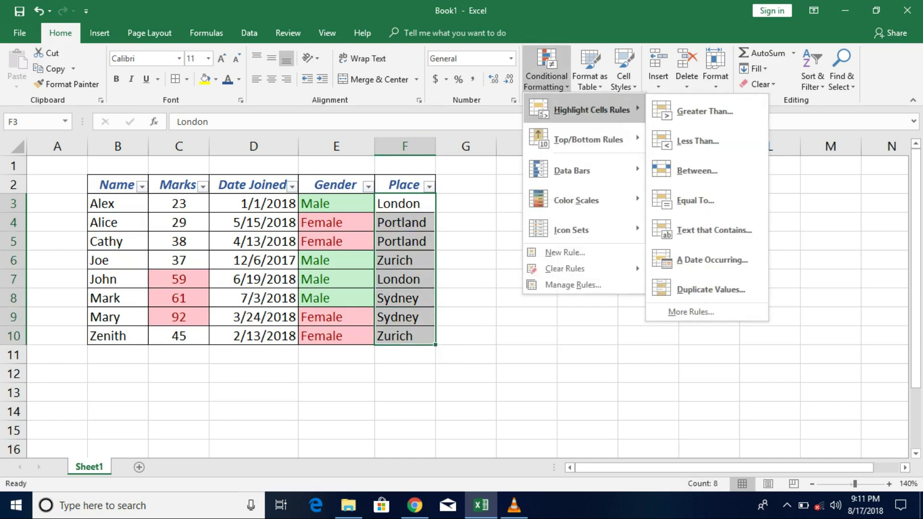
{"action": "mouse_move", "coordinate": [572, 171]}
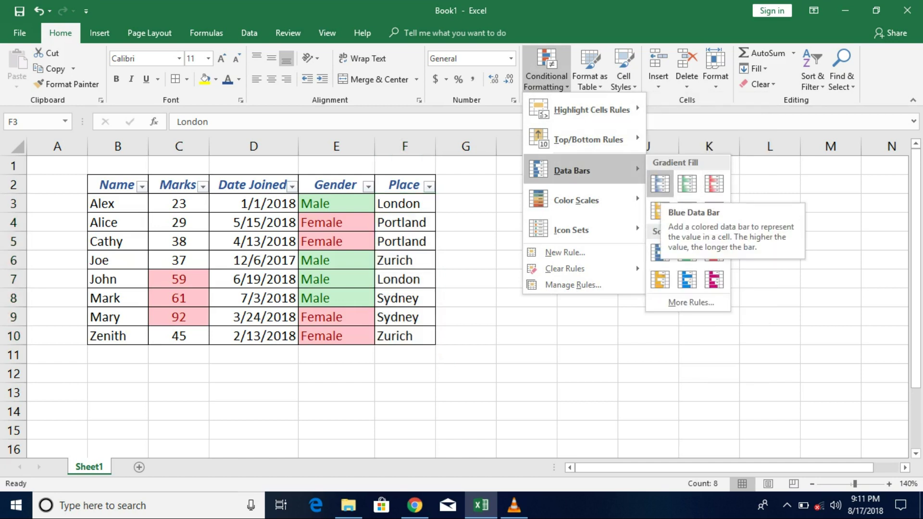
{"action": "mouse_move", "coordinate": [572, 230]}
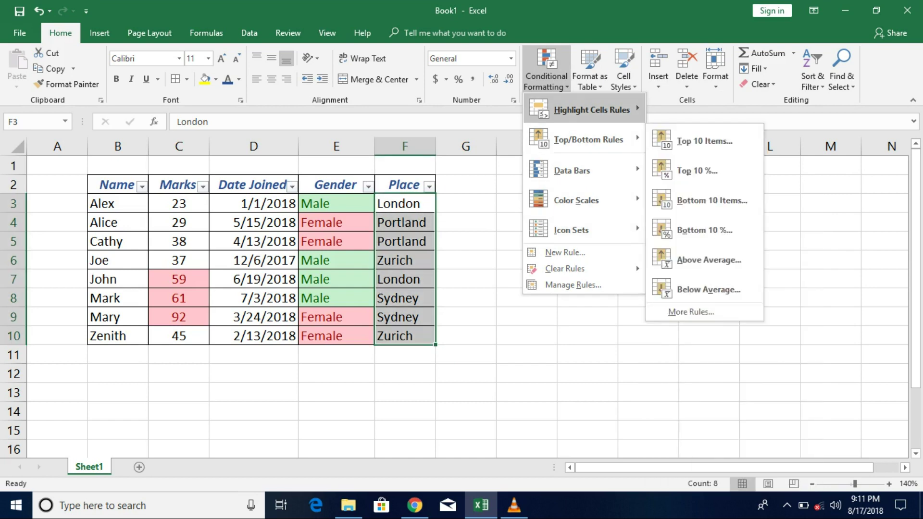
{"action": "left_click", "coordinate": [697, 200]}
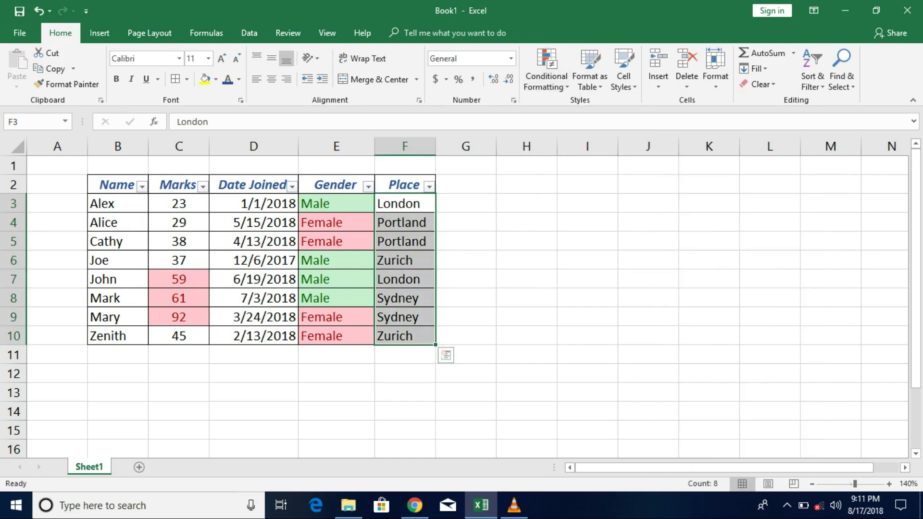
{"action": "left_click", "coordinate": [336, 241]}
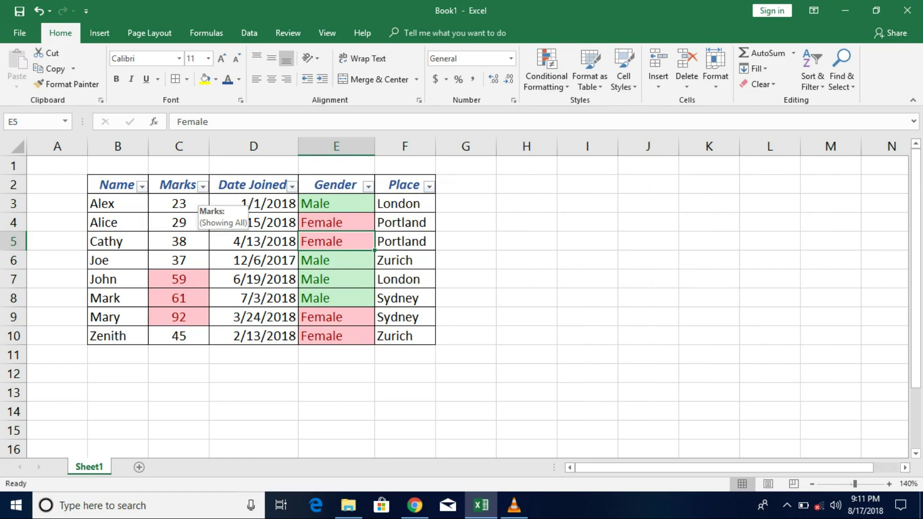
Filter the Marks column by the light red cell color, and undo that filter.
{"action": "left_click", "coordinate": [203, 187]}
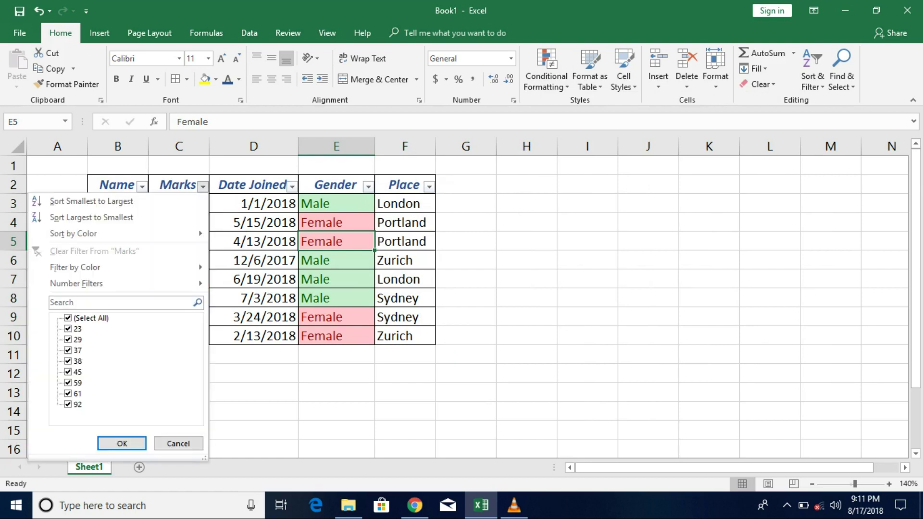
{"action": "mouse_move", "coordinate": [120, 233]}
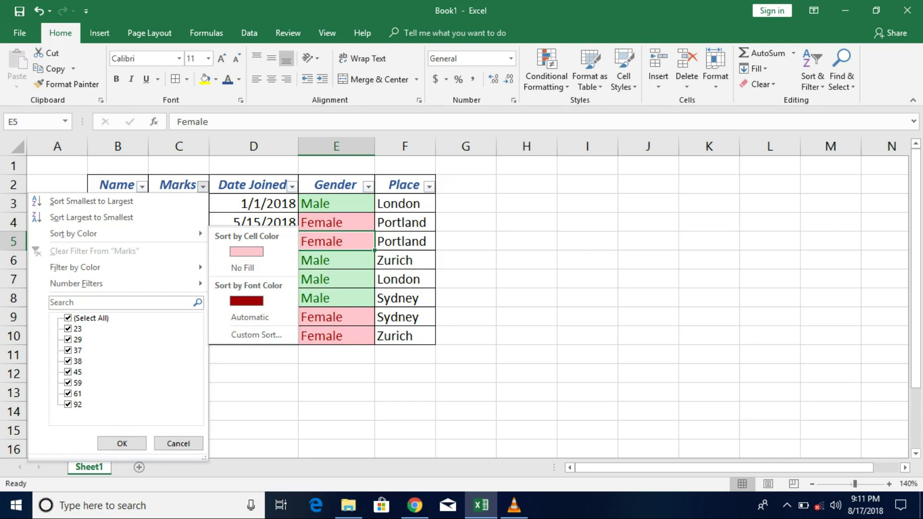
{"action": "left_click", "coordinate": [122, 443]}
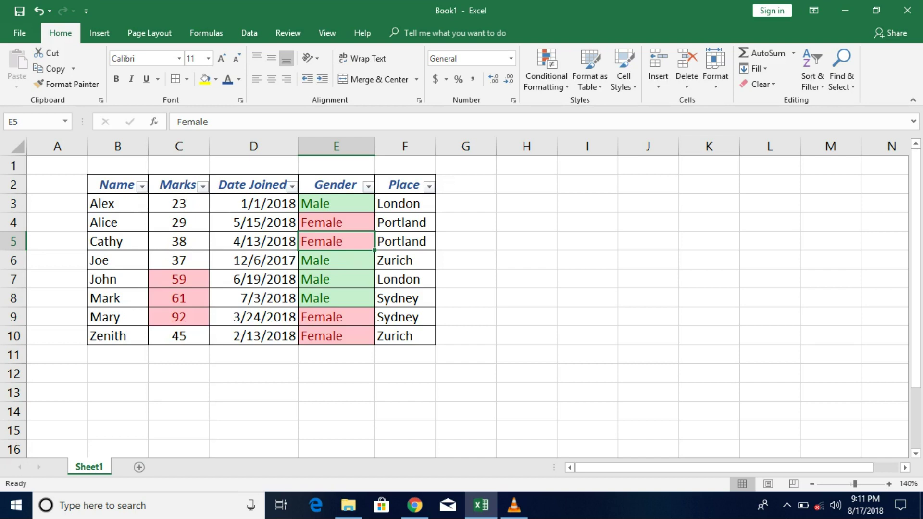
{"action": "left_click", "coordinate": [202, 186]}
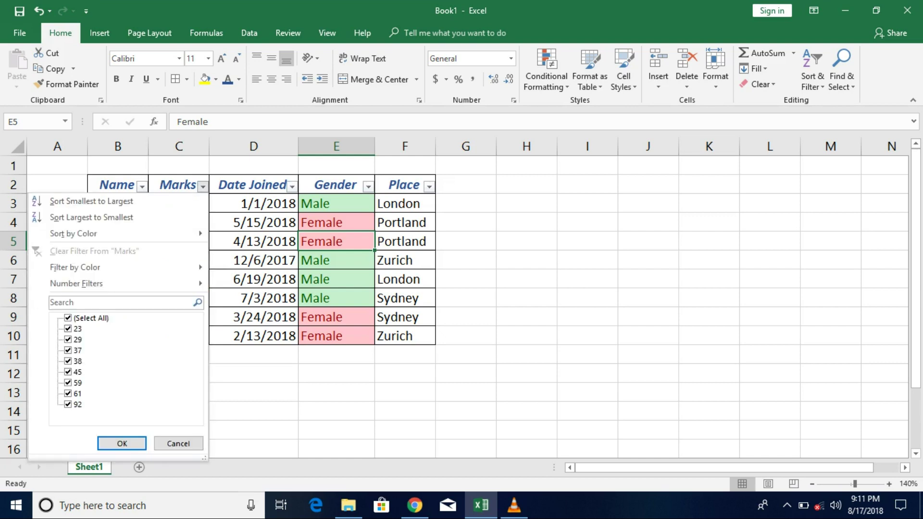
{"action": "mouse_move", "coordinate": [77, 267]}
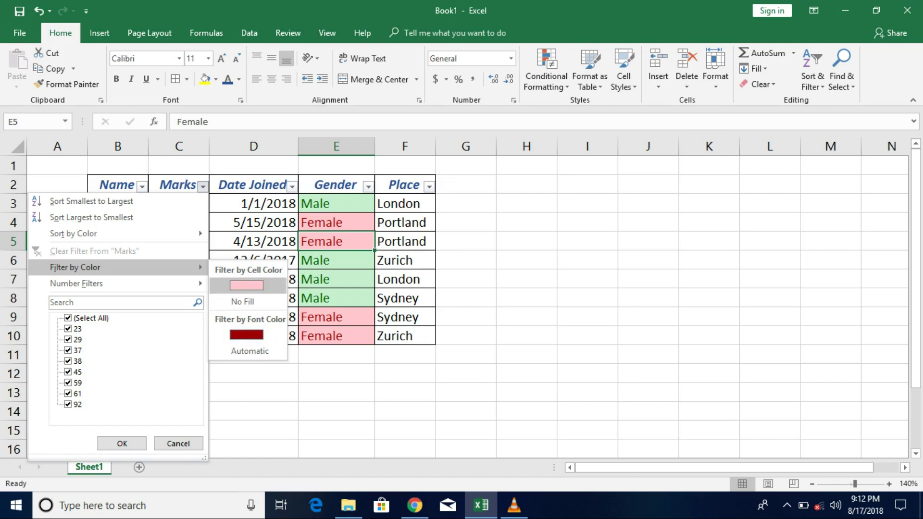
{"action": "left_click", "coordinate": [246, 285]}
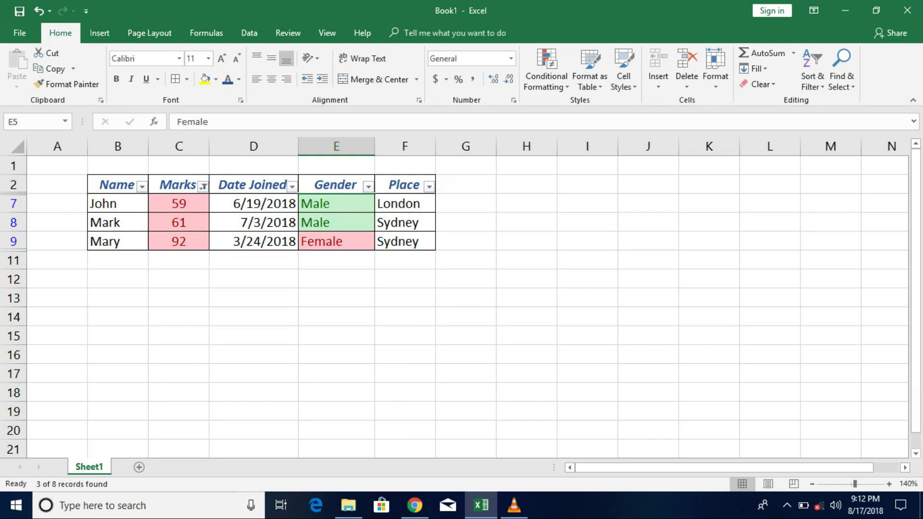
{"action": "key", "text": "ctrl+z"}
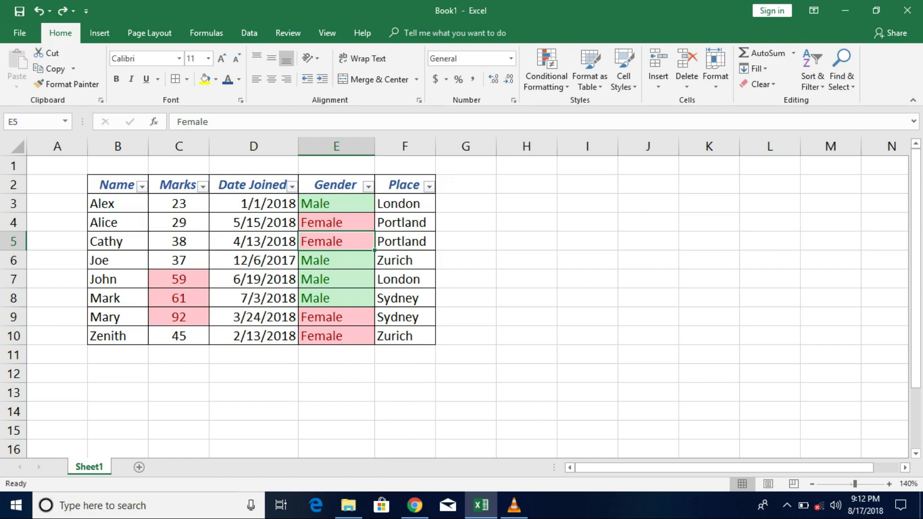
Sort the Gender column by the green cell color, and undo that sort.
{"action": "left_click", "coordinate": [368, 185]}
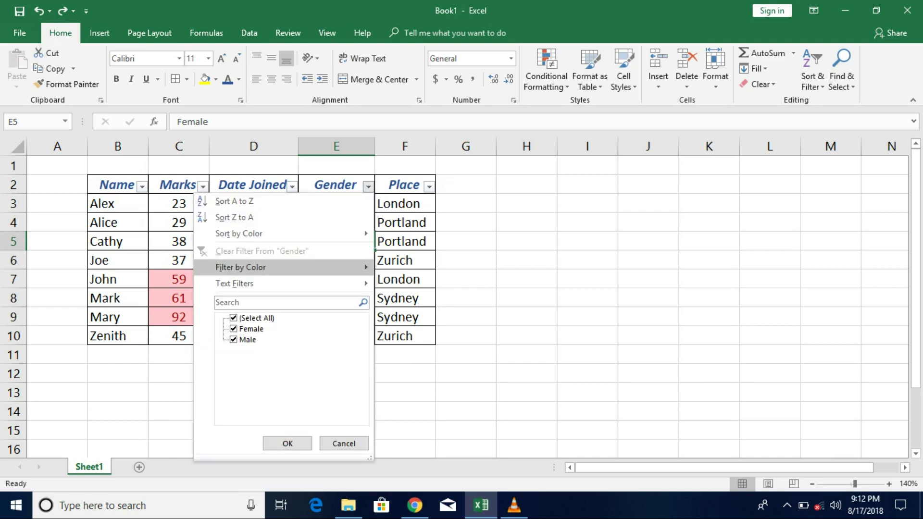
{"action": "mouse_move", "coordinate": [289, 233]}
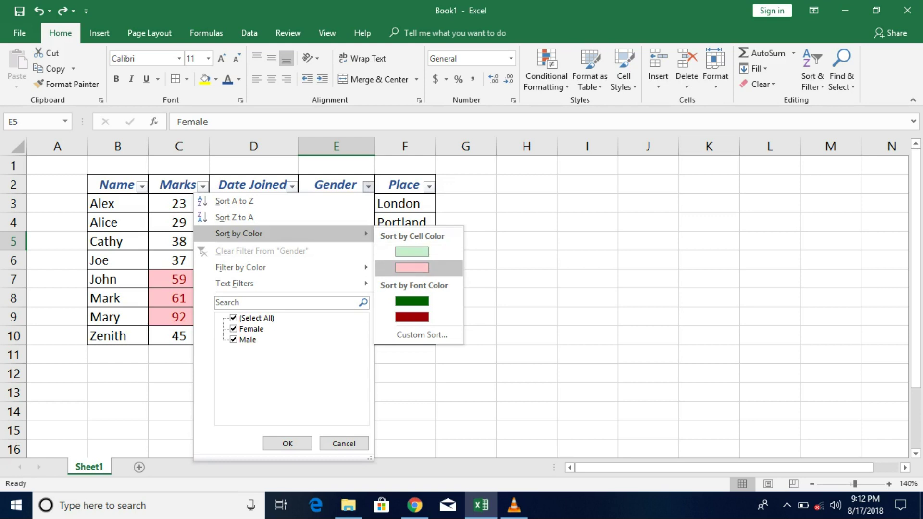
{"action": "left_click", "coordinate": [412, 251]}
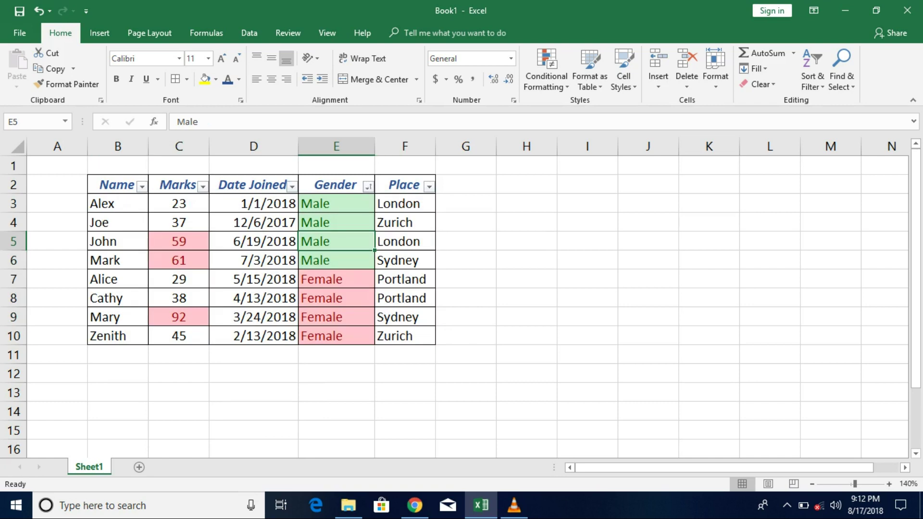
{"action": "key", "text": "ctrl+z"}
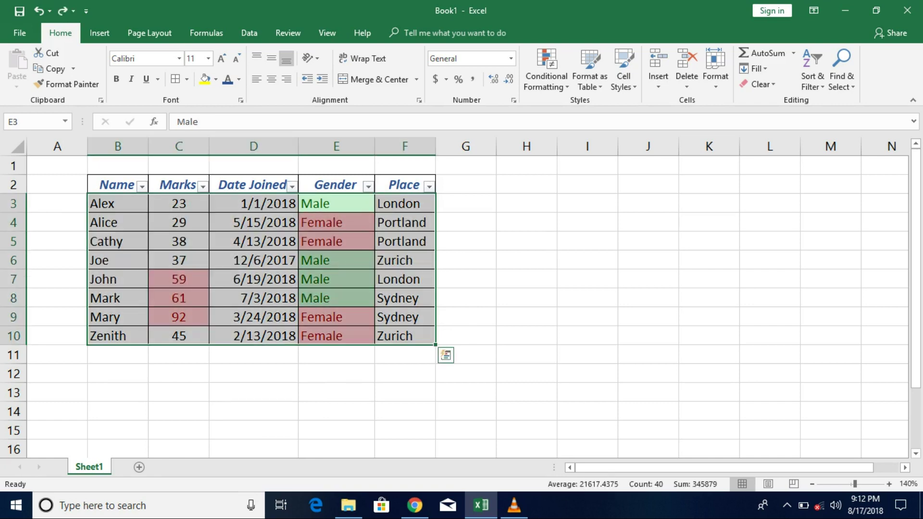
Sort the Gender column with the light green cell color on top, and clear the table's sort state.
{"action": "left_click", "coordinate": [337, 204]}
{"action": "left_click", "coordinate": [368, 186]}
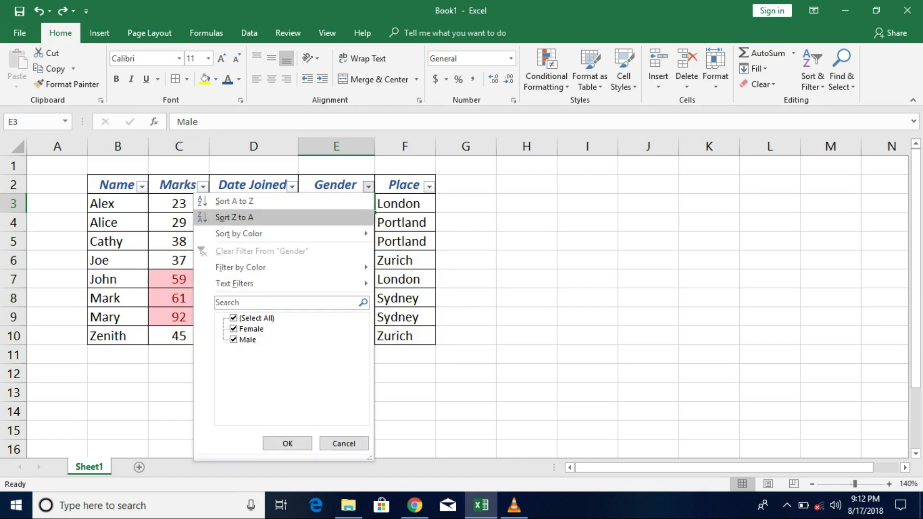
{"action": "mouse_move", "coordinate": [239, 234]}
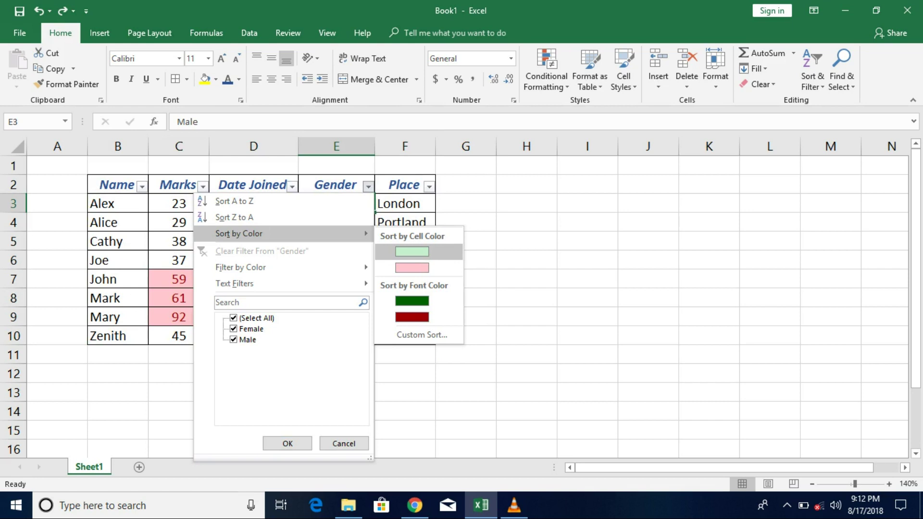
{"action": "left_click", "coordinate": [412, 251]}
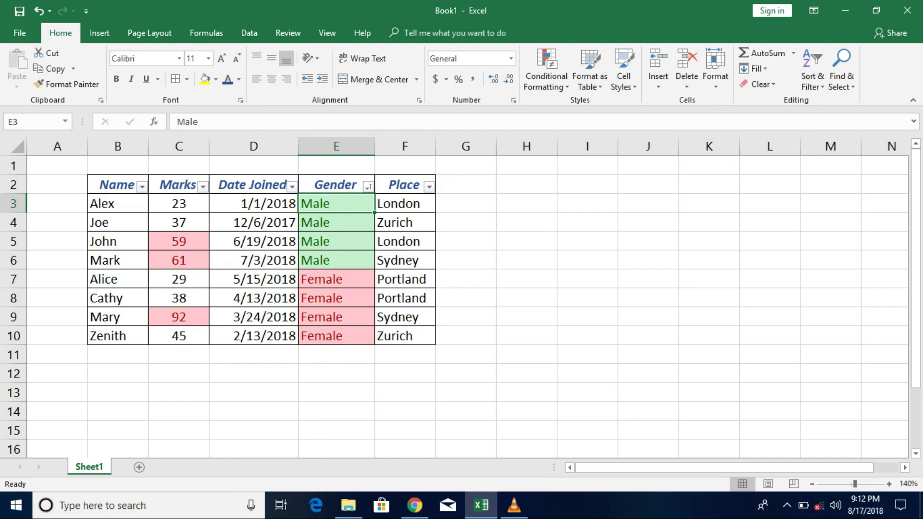
{"action": "left_click", "coordinate": [812, 70]}
{"action": "left_click", "coordinate": [822, 167]}
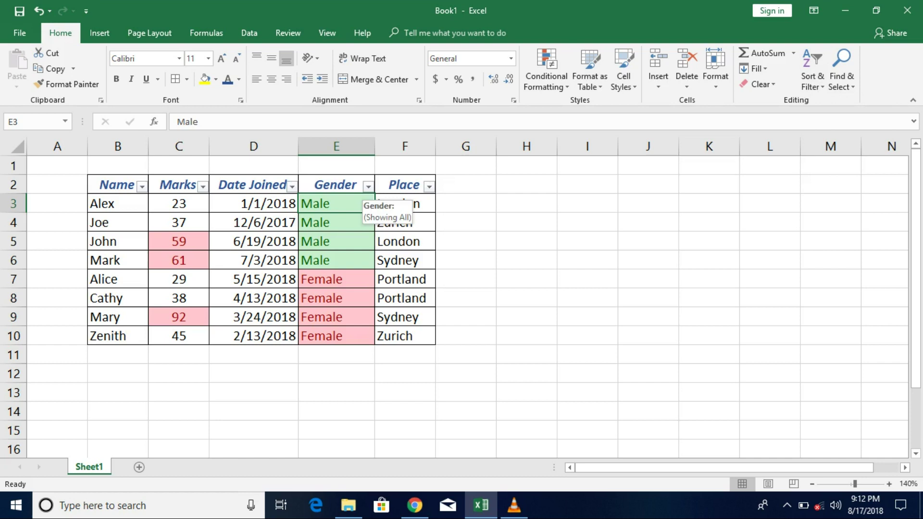
Filter the Gender column by the light green cell color.
{"action": "left_click", "coordinate": [367, 186]}
{"action": "mouse_move", "coordinate": [250, 234]}
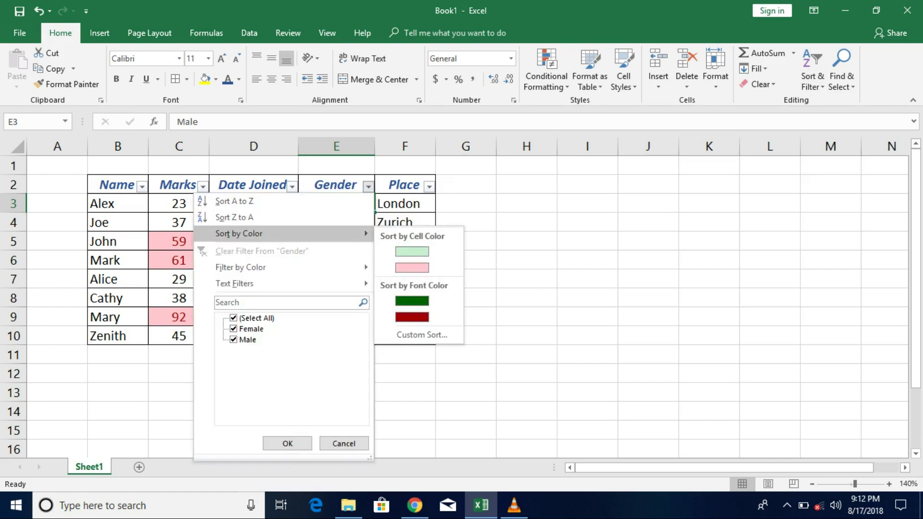
{"action": "mouse_move", "coordinate": [240, 268]}
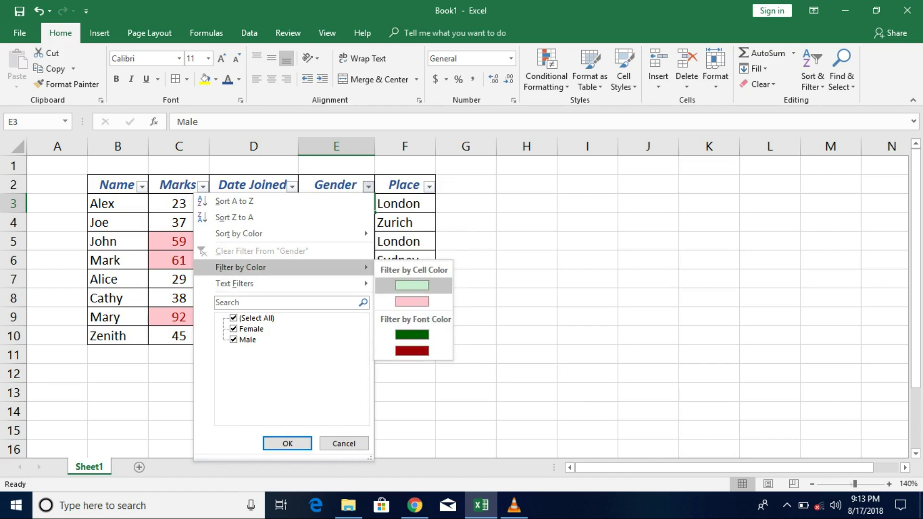
{"action": "left_click", "coordinate": [411, 285]}
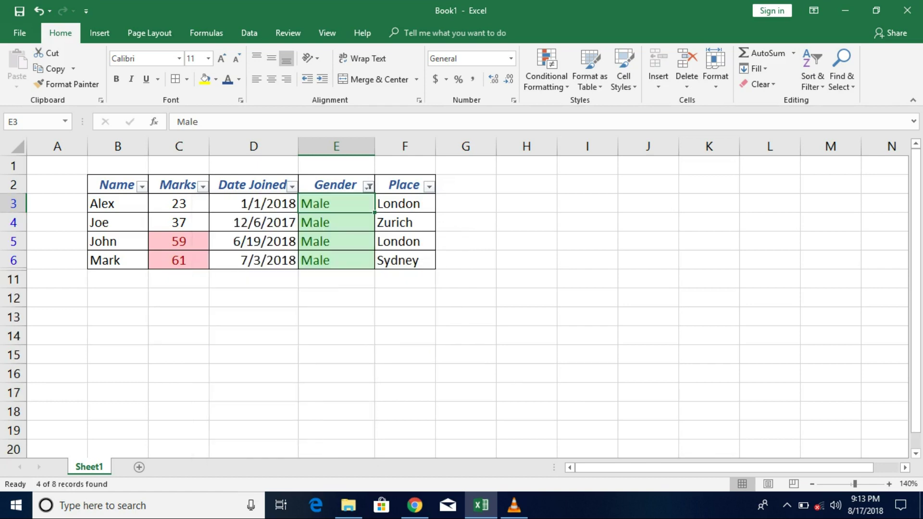
Switch the Gender filter to the light red cell color, and clear the filter.
{"action": "left_click", "coordinate": [368, 186]}
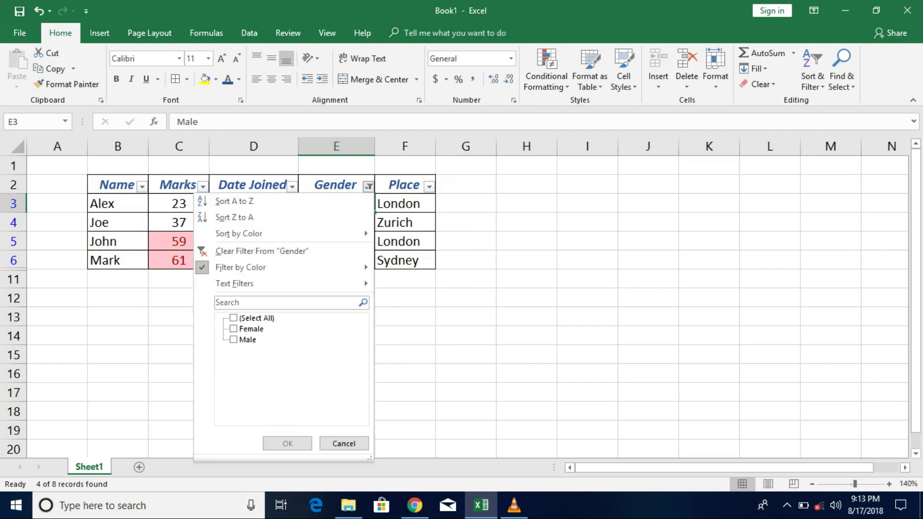
{"action": "mouse_move", "coordinate": [288, 267]}
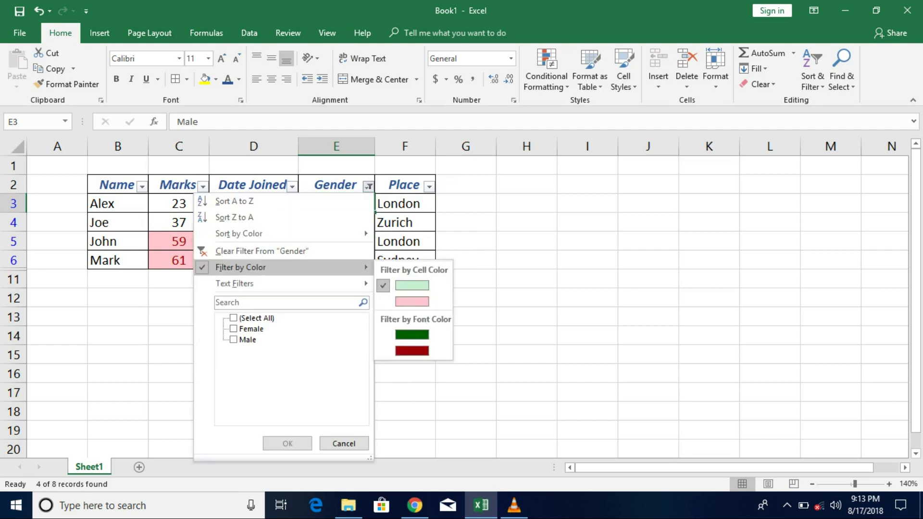
{"action": "left_click", "coordinate": [412, 301]}
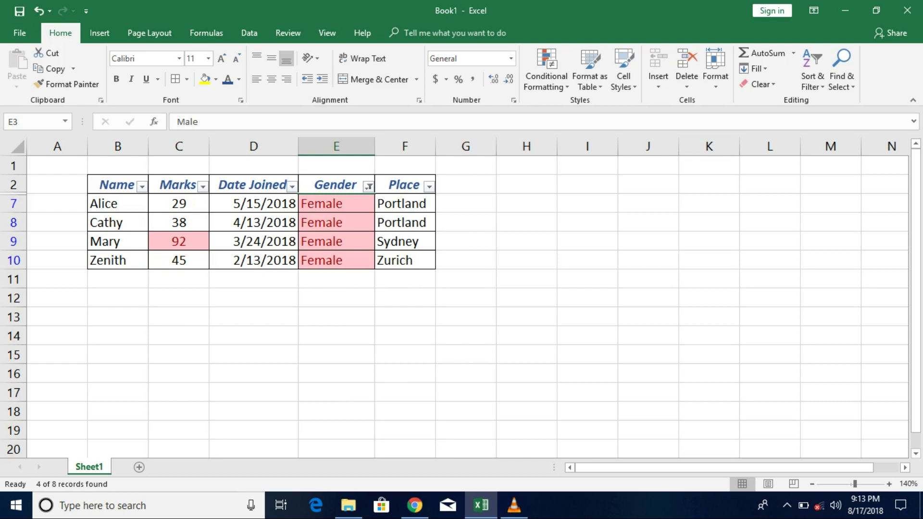
{"action": "left_click", "coordinate": [812, 67]}
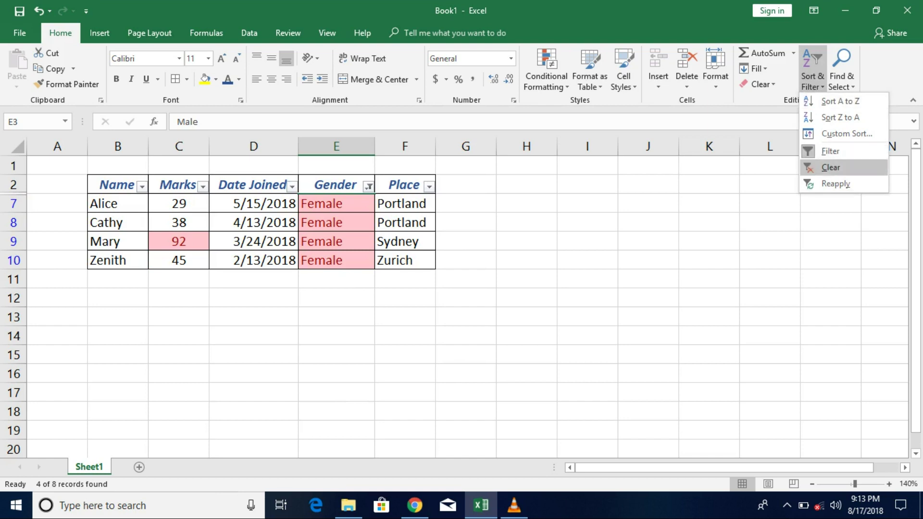
{"action": "left_click", "coordinate": [829, 168]}
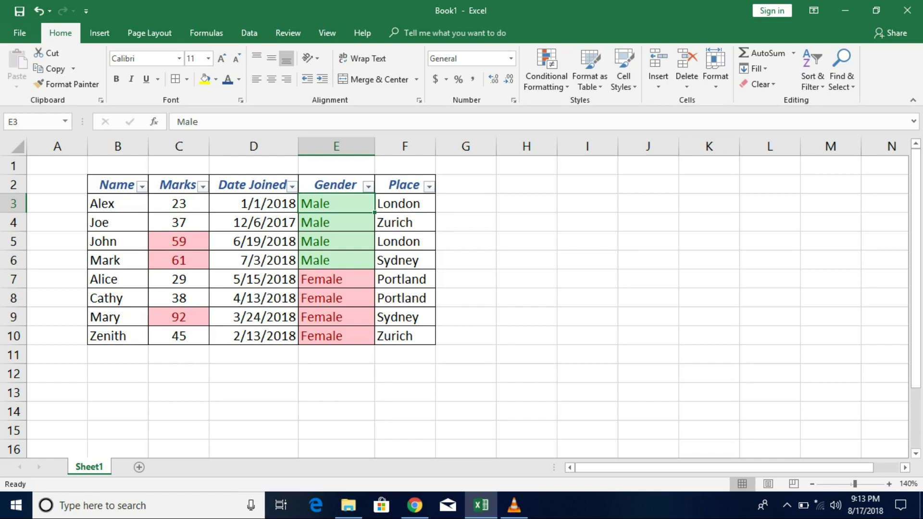
Review the conditional formatting rule types, from highlight and top/bottom rules to color scales and icon sets, without applying any.
{"action": "left_click", "coordinate": [546, 79]}
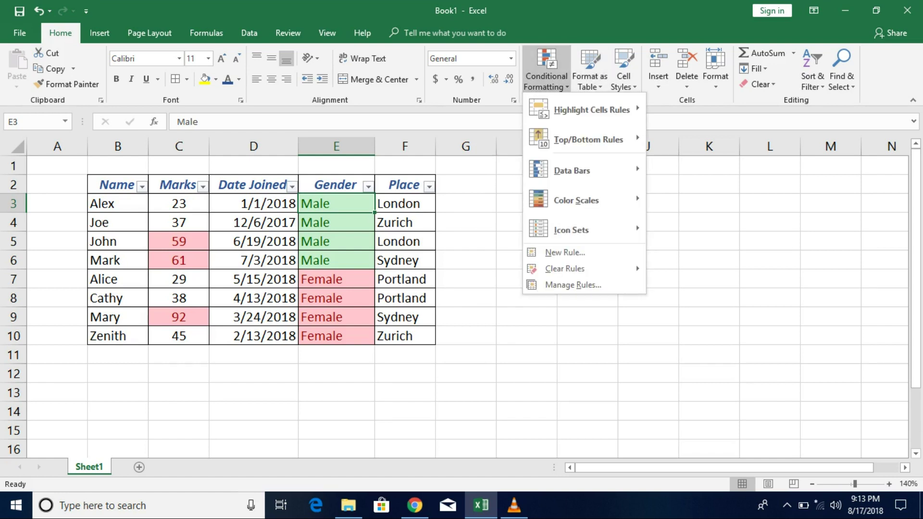
{"action": "mouse_move", "coordinate": [591, 110]}
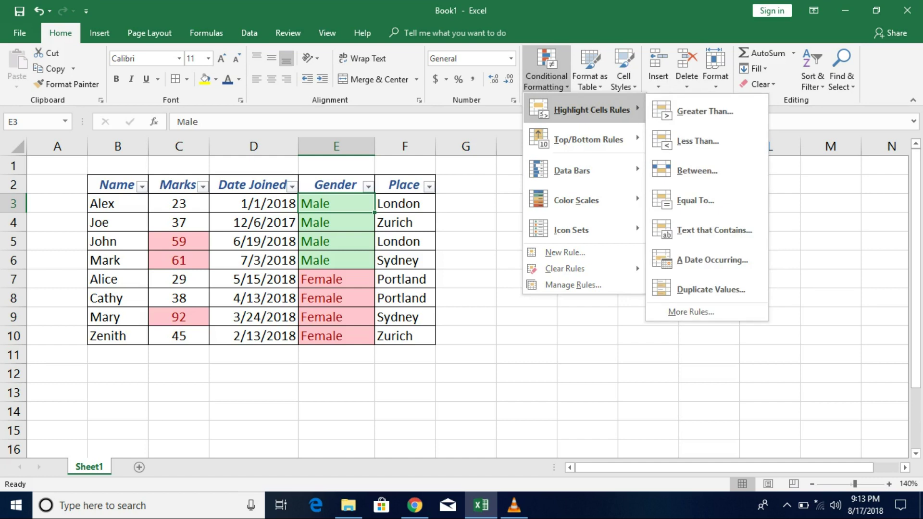
{"action": "mouse_move", "coordinate": [589, 139]}
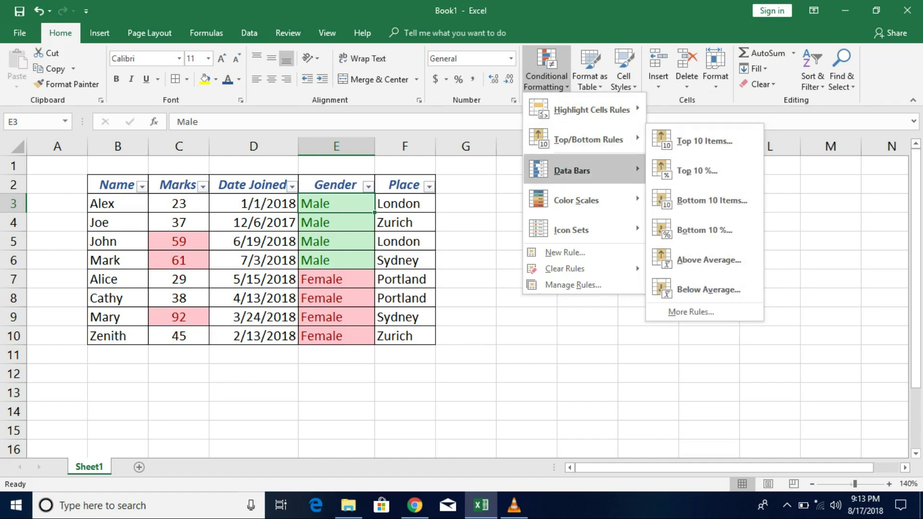
{"action": "mouse_move", "coordinate": [575, 199]}
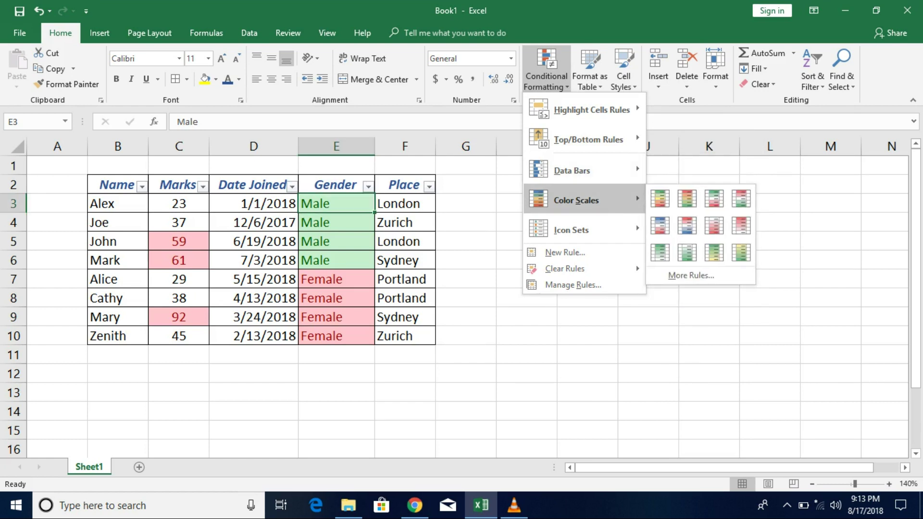
{"action": "mouse_move", "coordinate": [571, 230]}
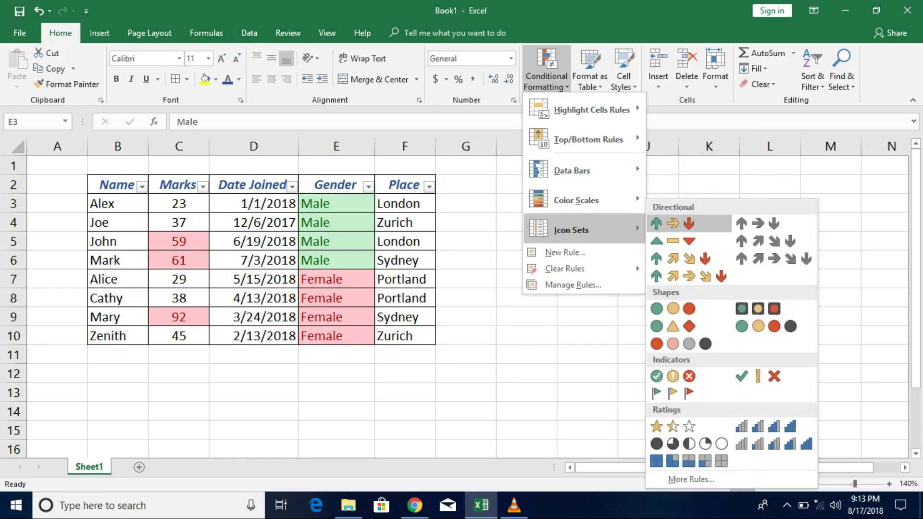
{"action": "key", "text": "Escape"}
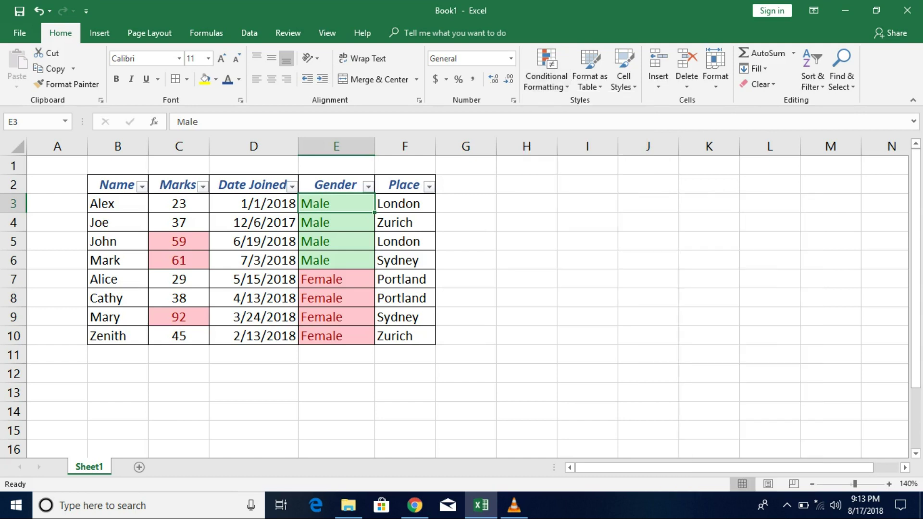
Apply the directional icon set with three colored arrows to the Marks cells C3:C10.
{"action": "left_click_drag", "start_coordinate": [179, 204], "coordinate": [179, 335]}
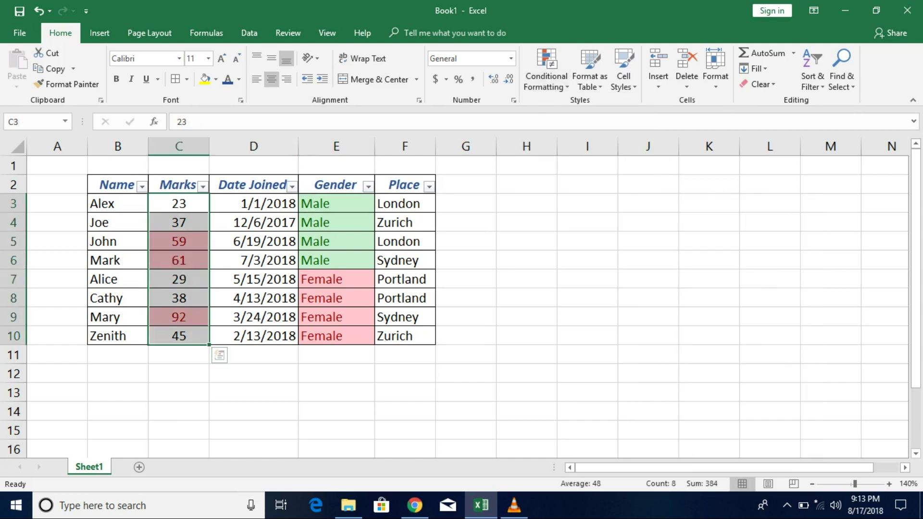
{"action": "left_click", "coordinate": [546, 68]}
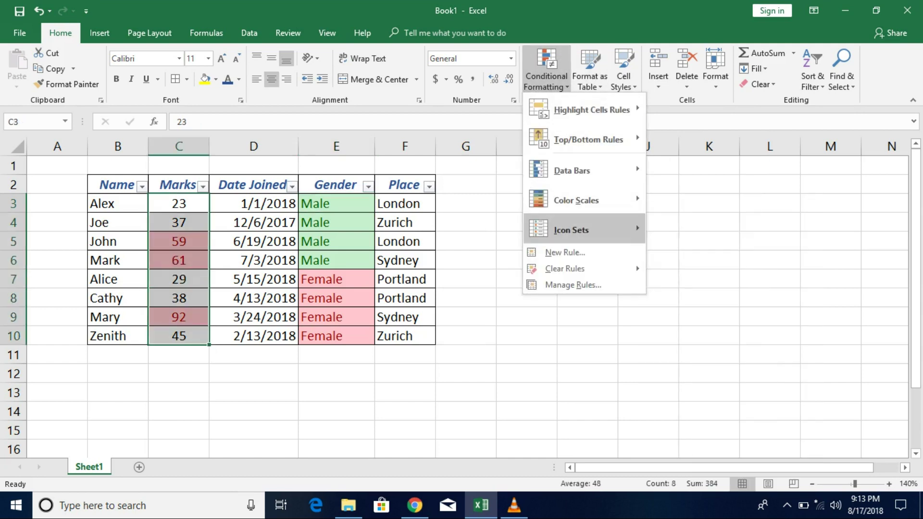
{"action": "mouse_move", "coordinate": [572, 229]}
{"action": "left_click", "coordinate": [688, 224]}
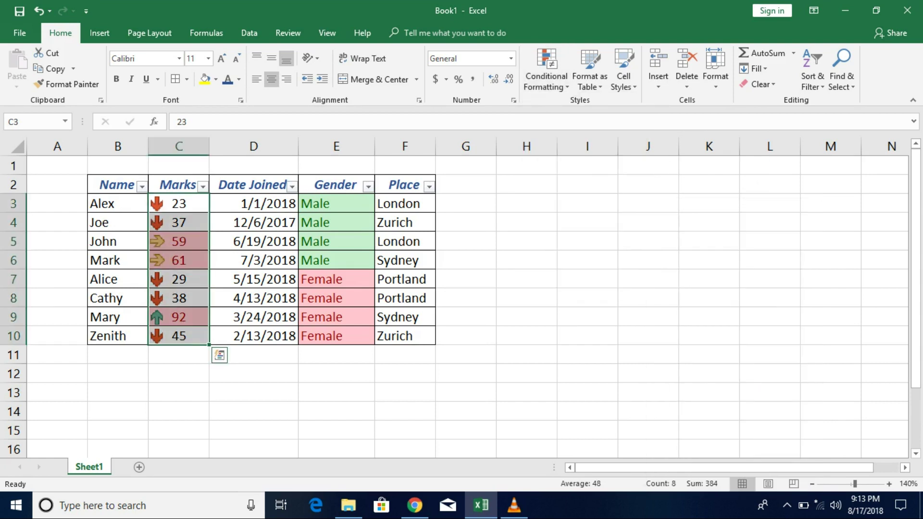
{"action": "left_click", "coordinate": [179, 355]}
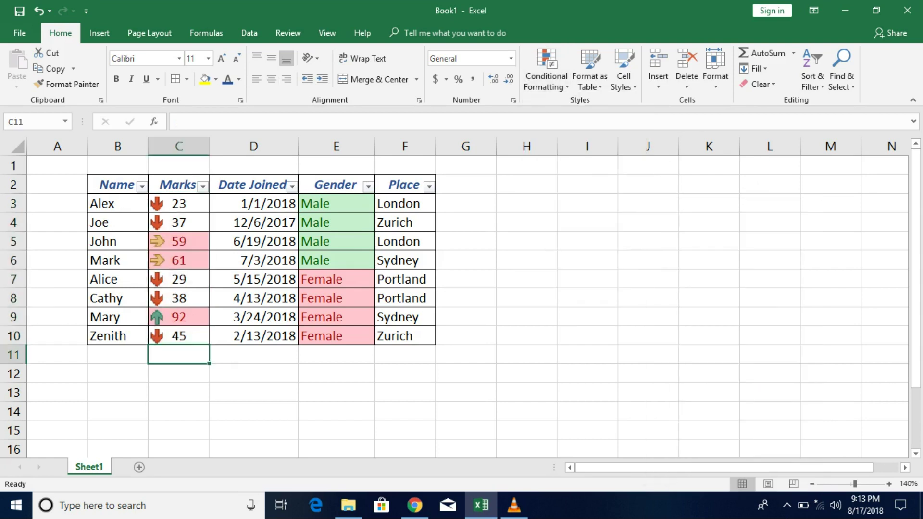
Filter the Marks column by the red down arrow cell icon.
{"action": "left_click", "coordinate": [202, 187]}
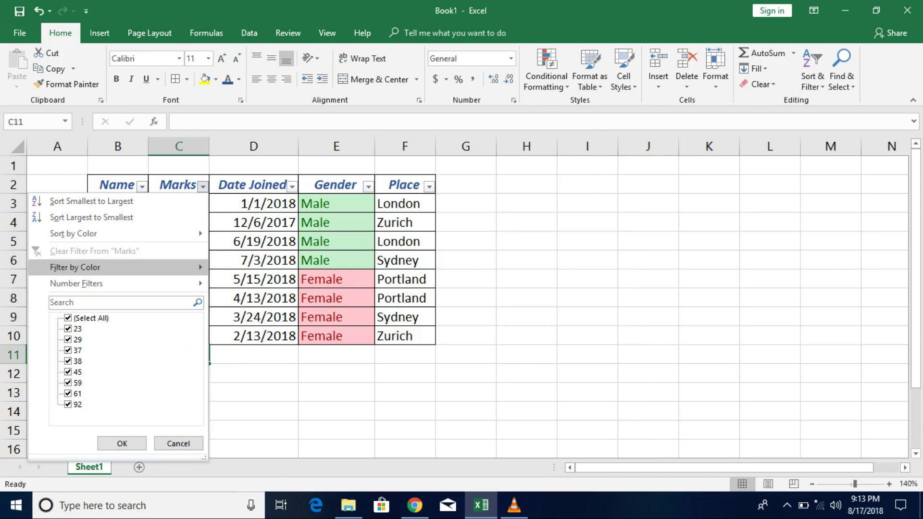
{"action": "mouse_move", "coordinate": [96, 283]}
{"action": "mouse_move", "coordinate": [96, 267]}
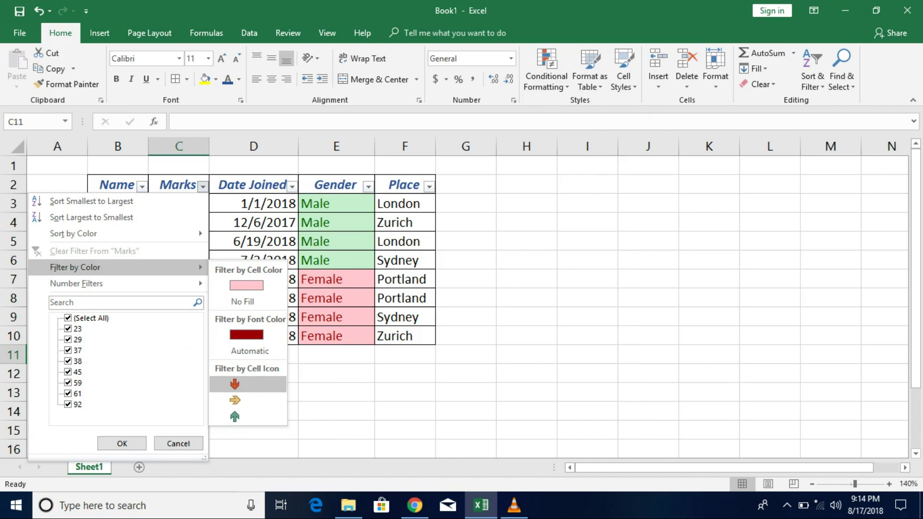
{"action": "left_click", "coordinate": [235, 384]}
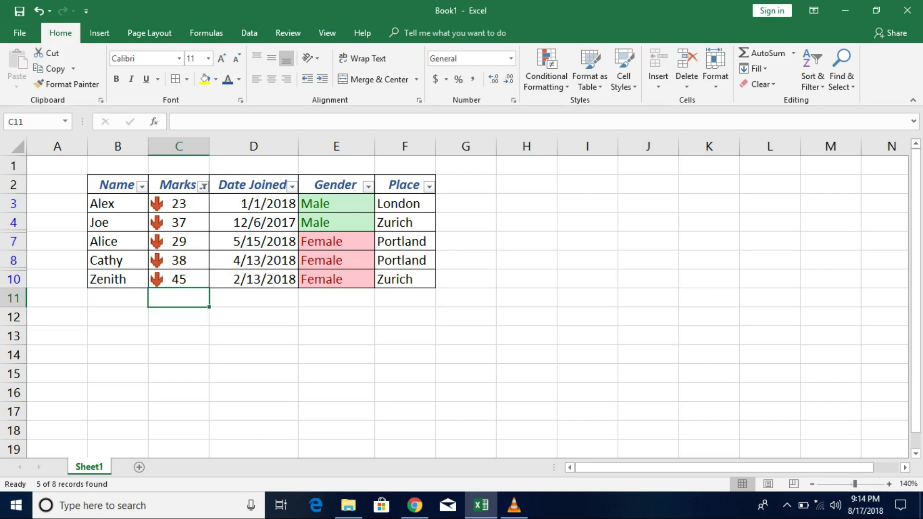
Review the number filter conditions for the Marks column and the data sort and filter commands, without applying any.
{"action": "left_click", "coordinate": [202, 187]}
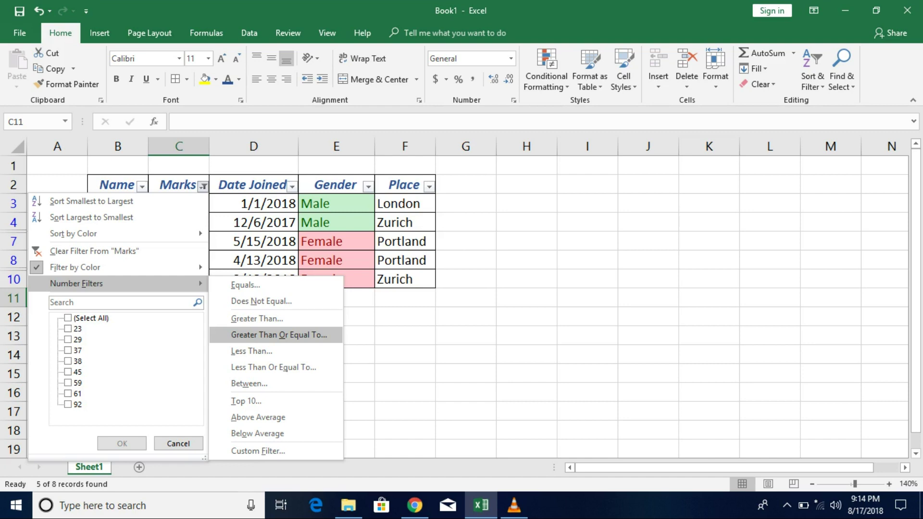
{"action": "key", "text": "Escape"}
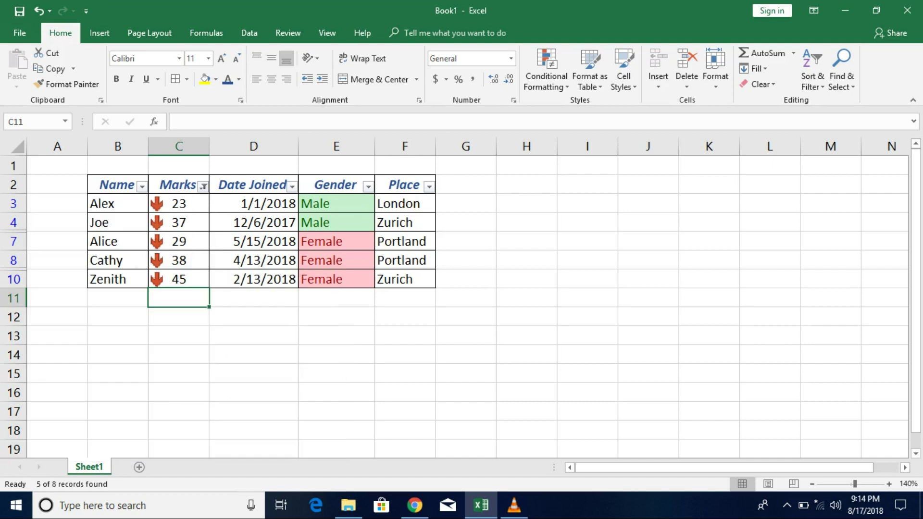
{"action": "left_click", "coordinate": [249, 32]}
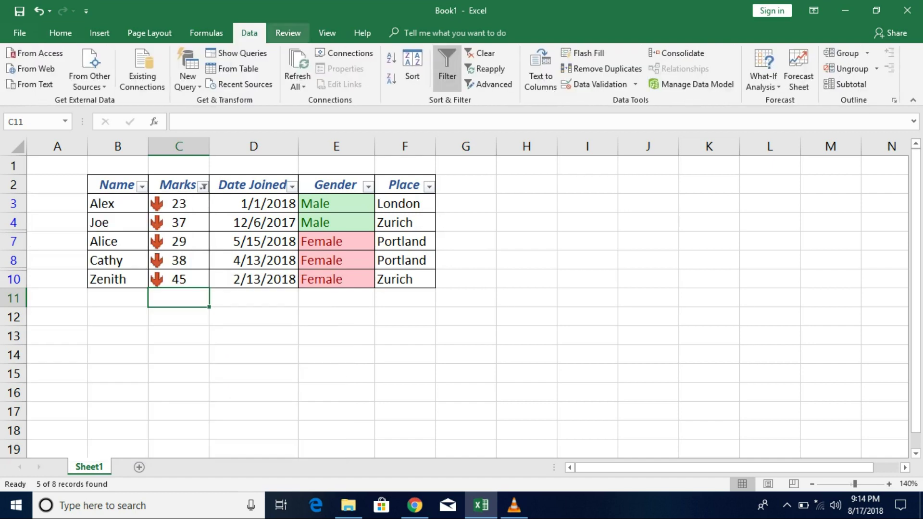
{"action": "key", "text": "ctrl"}
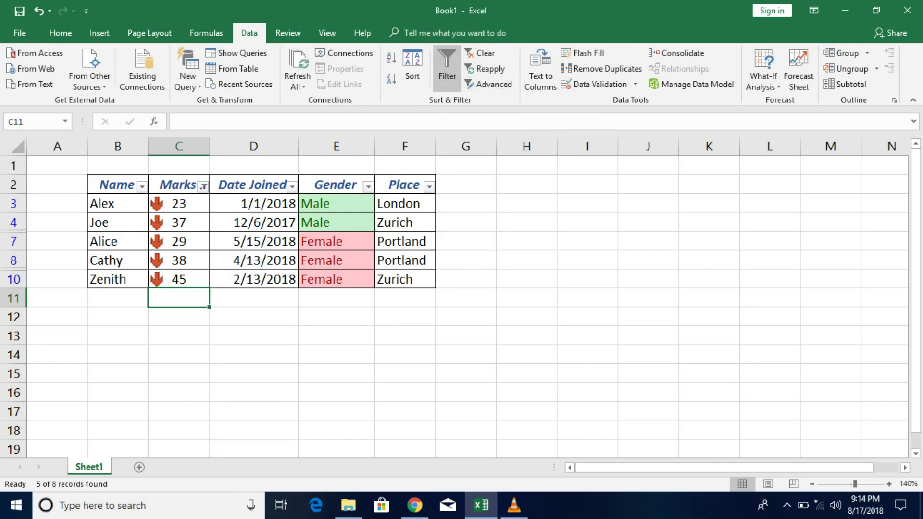
{"action": "left_click", "coordinate": [60, 33]}
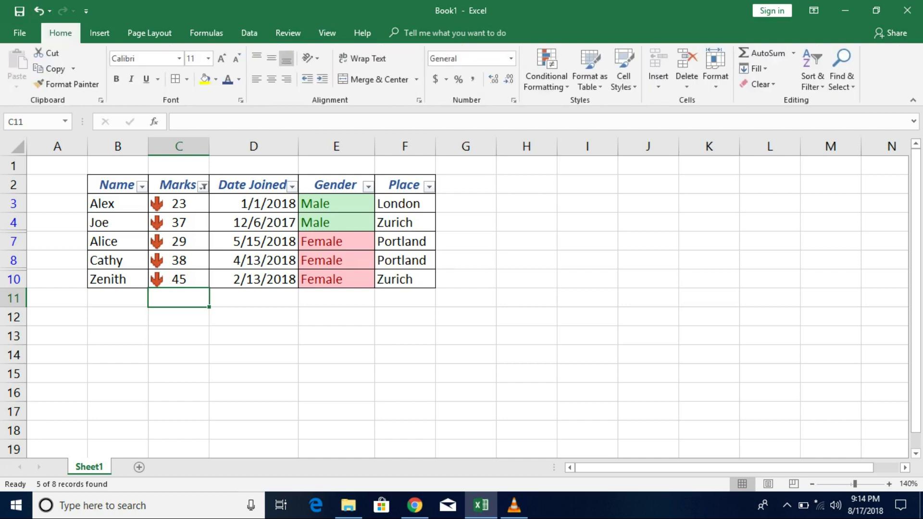
Turn off filtering for the table's header row B2:F2.
{"action": "left_click", "coordinate": [115, 185]}
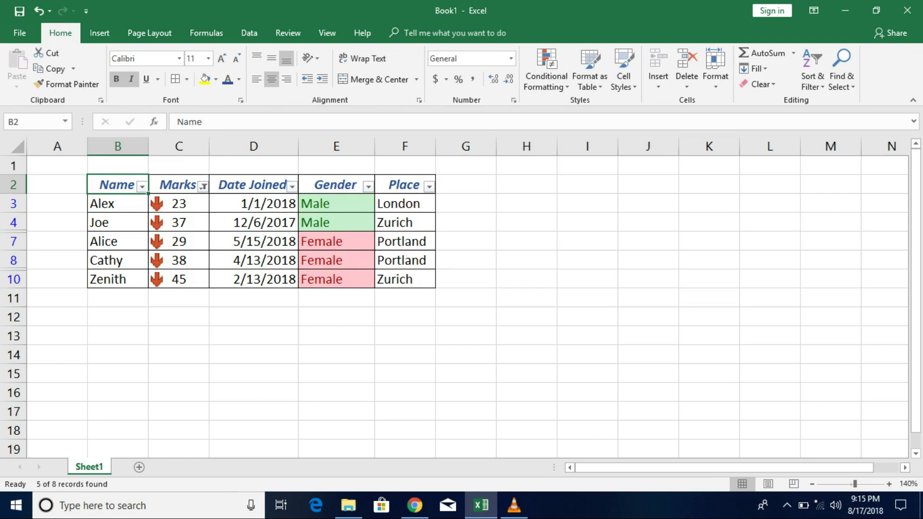
{"action": "key", "text": "shift+Right"}
{"action": "key", "text": "shift+Right"}
{"action": "key", "text": "shift+Right"}
{"action": "key", "text": "shift+Right"}
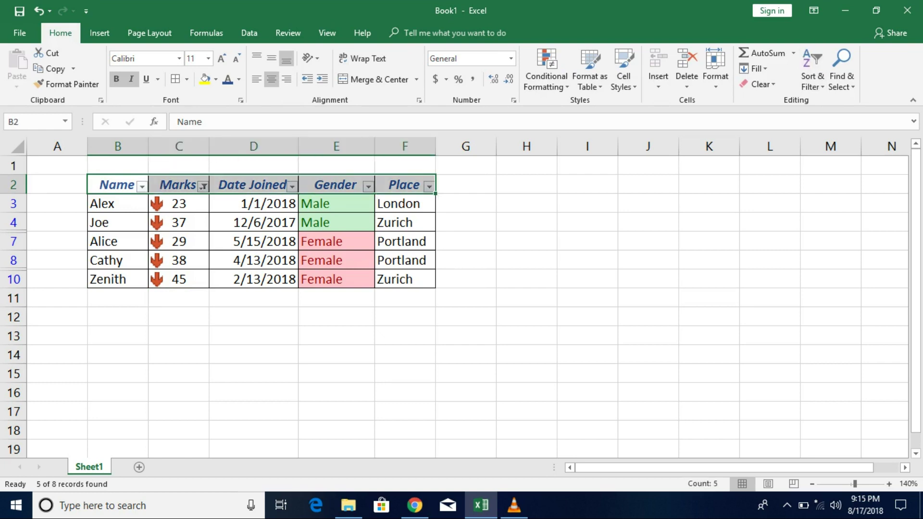
{"action": "left_click", "coordinate": [812, 77]}
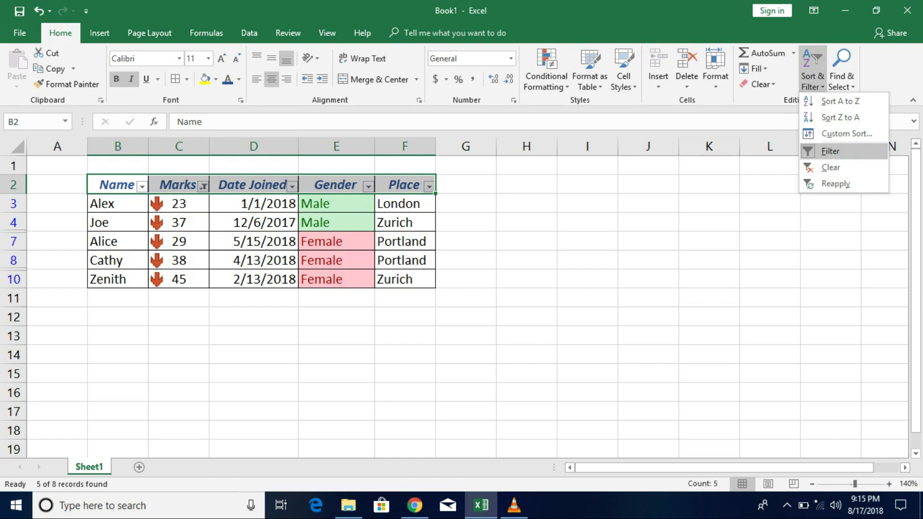
{"action": "left_click", "coordinate": [830, 151]}
{"action": "left_click", "coordinate": [526, 298]}
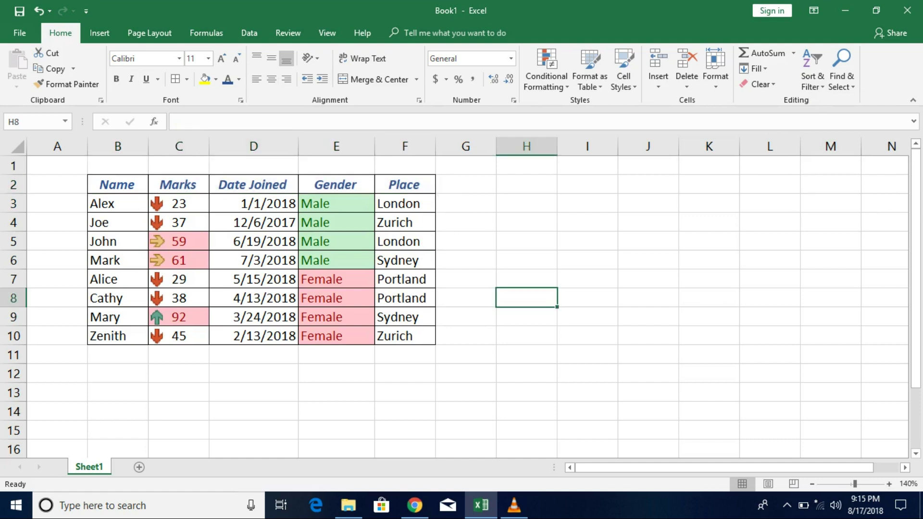
{"action": "left_click_drag", "start_coordinate": [116, 185], "coordinate": [404, 184]}
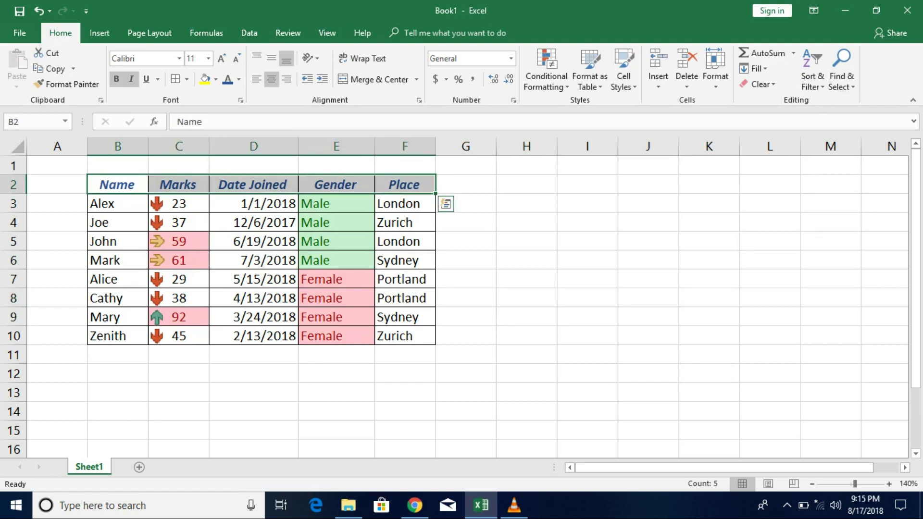
{"action": "left_click", "coordinate": [526, 260]}
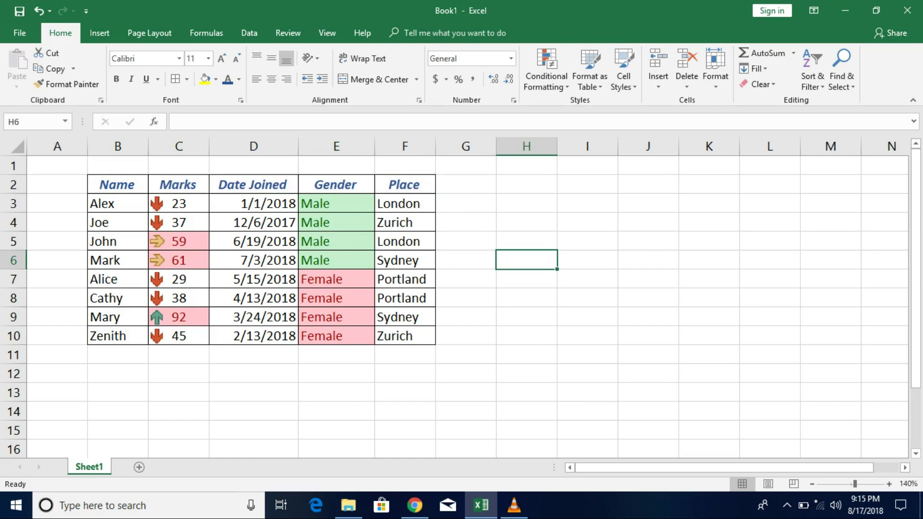